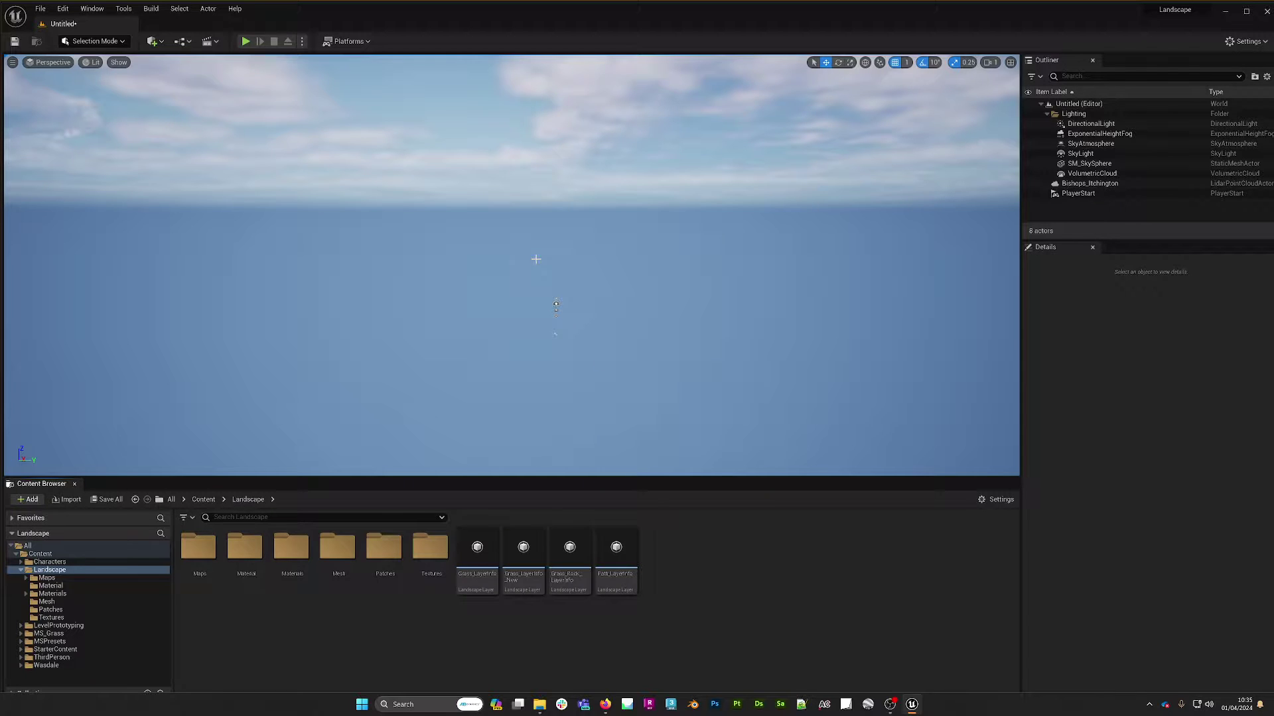
Search the Plugins browser for the Lidar plugin, then close the browser.
{"action": "left_click", "coordinate": [63, 10]}
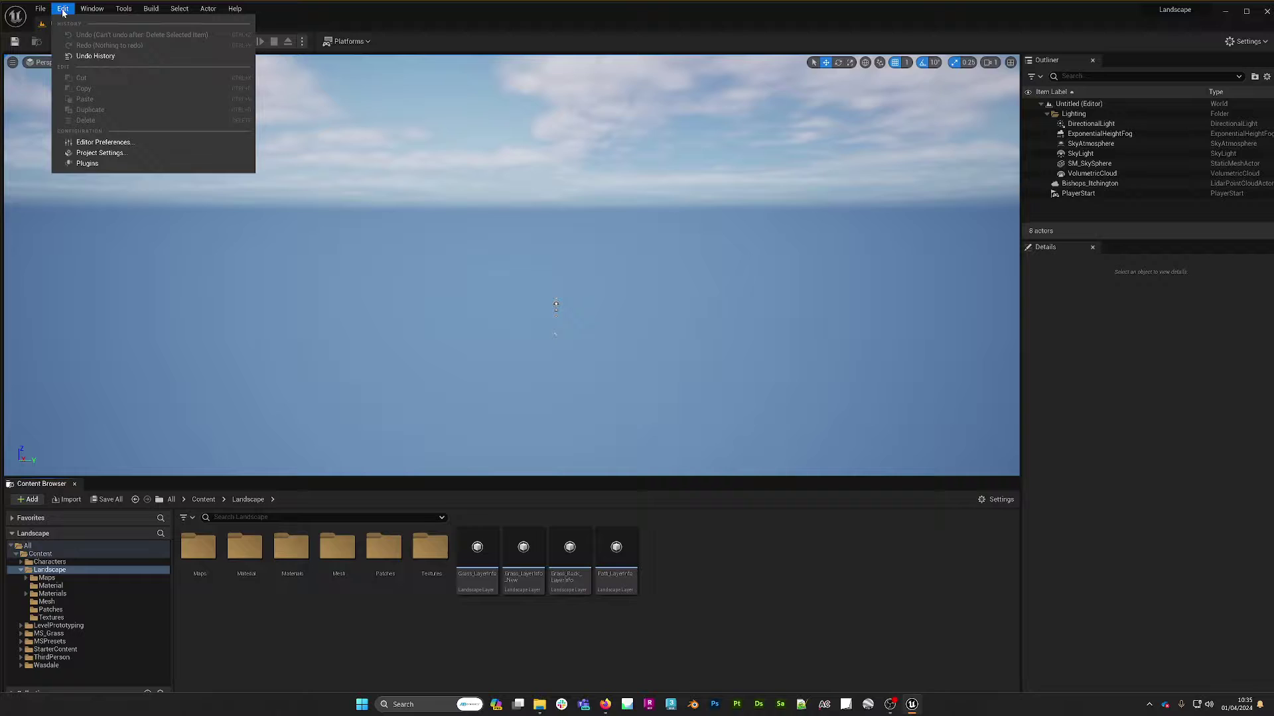
{"action": "left_click", "coordinate": [95, 165]}
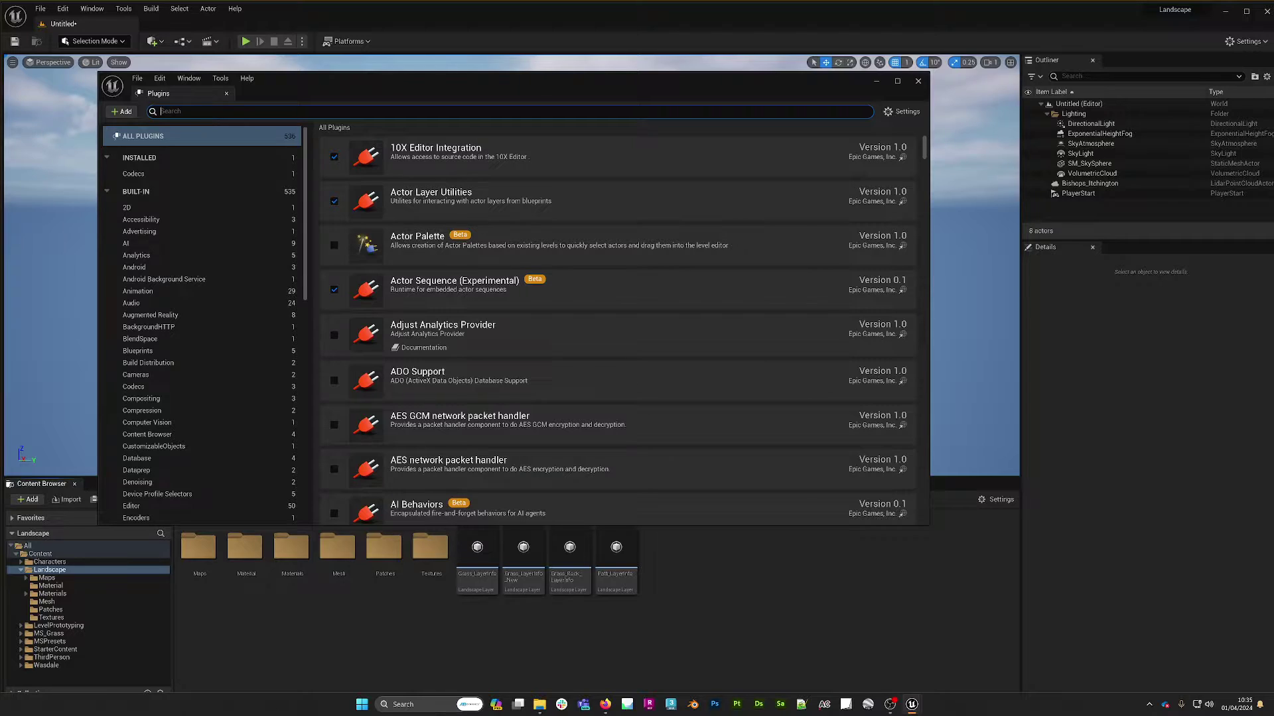
{"action": "type", "text": "Lidar"}
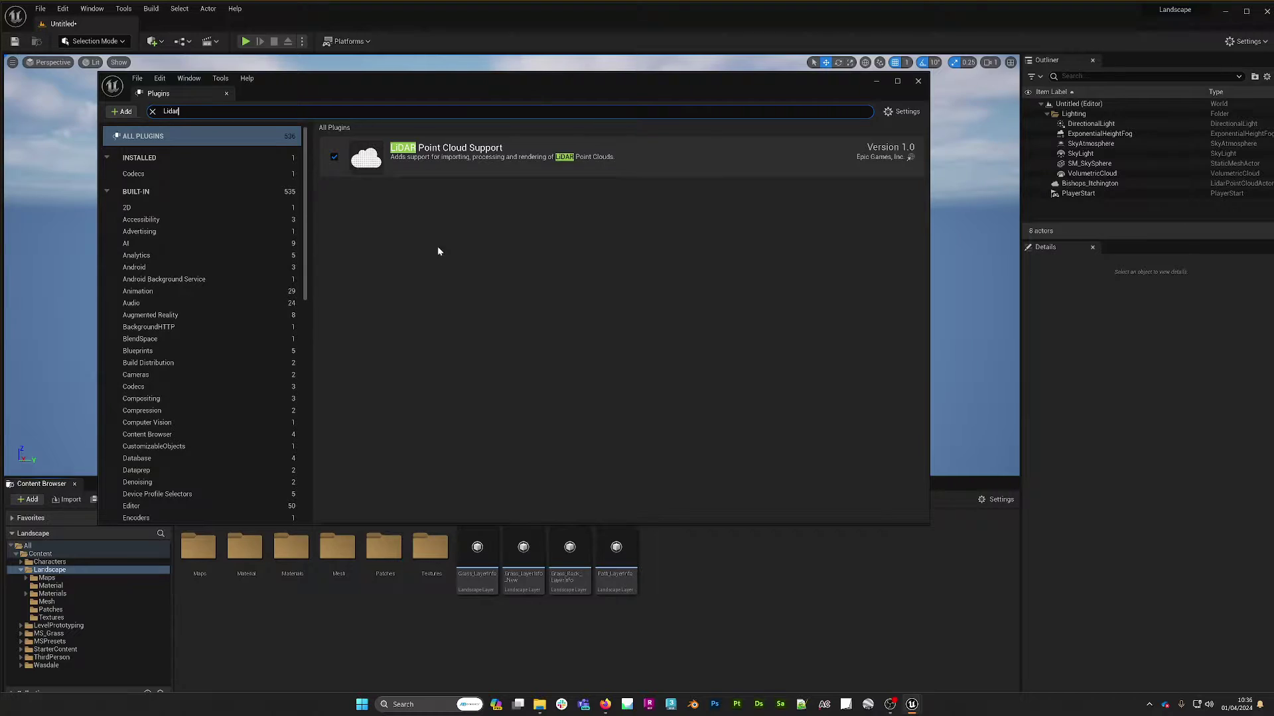
{"action": "left_click_drag", "start_coordinate": [601, 81], "coordinate": [568, 102]}
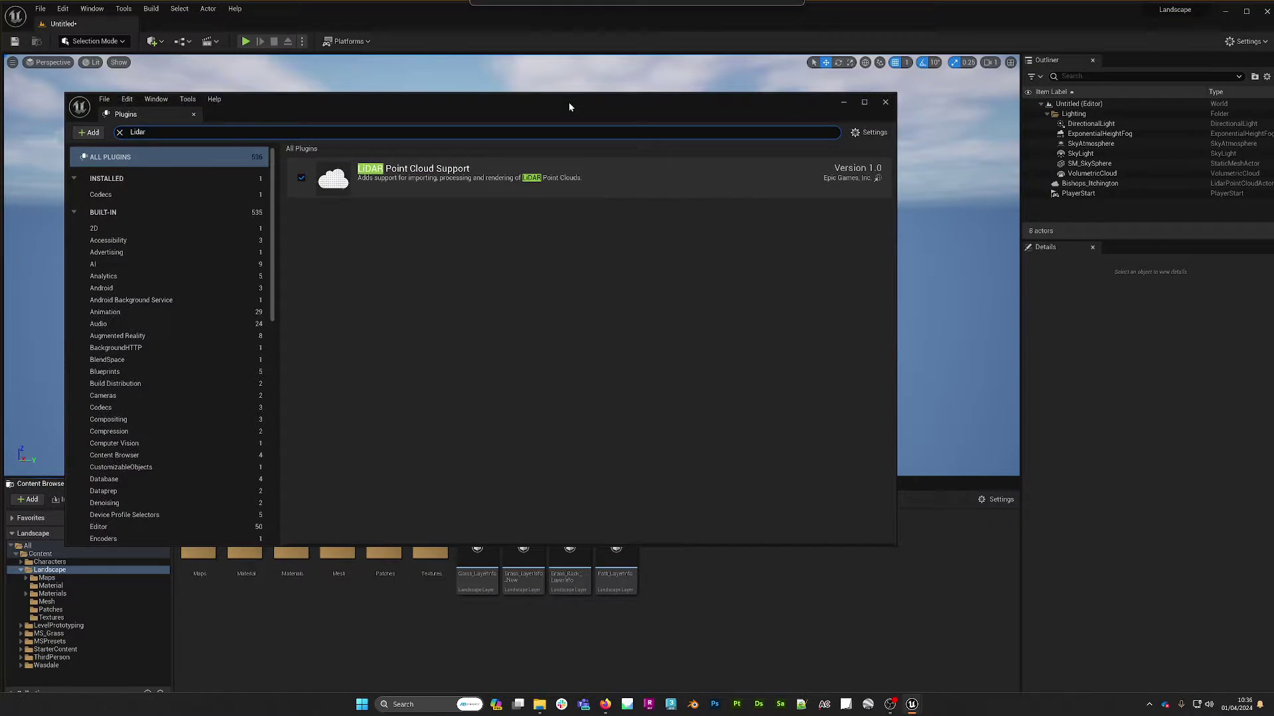
{"action": "left_click", "coordinate": [885, 101]}
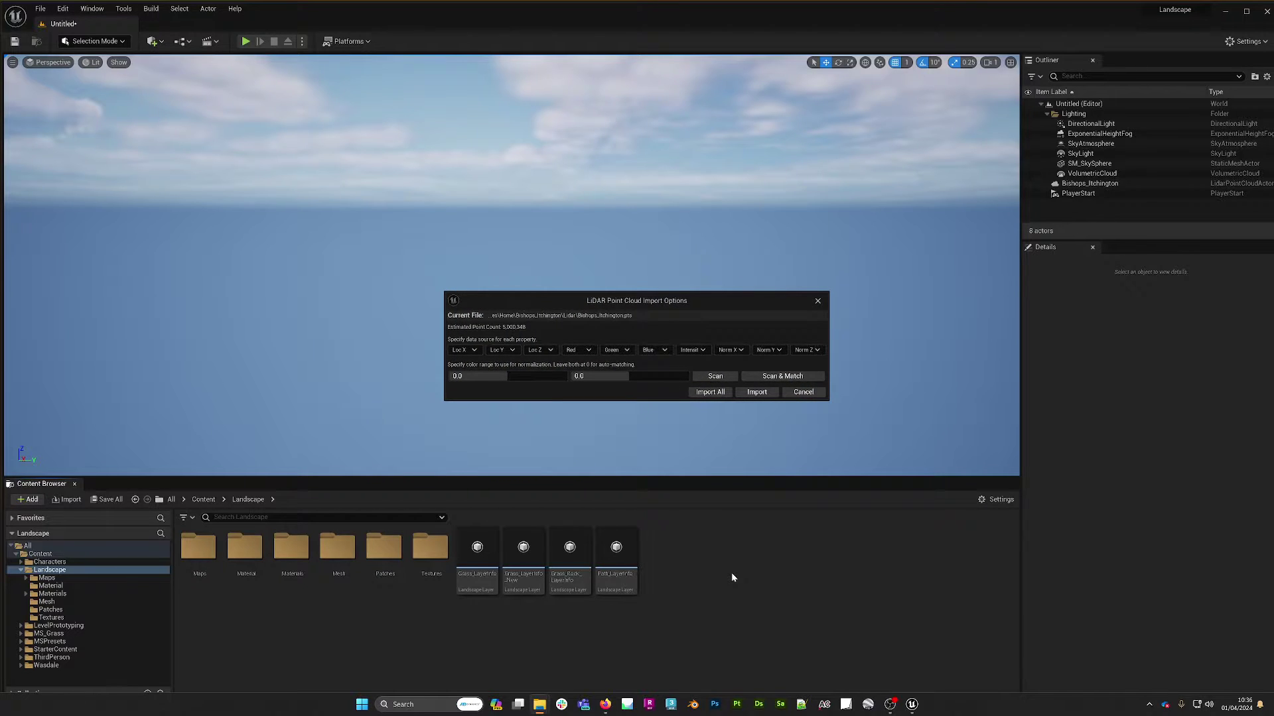
In the LiDAR import options, check the Loc X column choices and leave them unchanged.
{"action": "left_click_drag", "start_coordinate": [753, 301], "coordinate": [677, 309]}
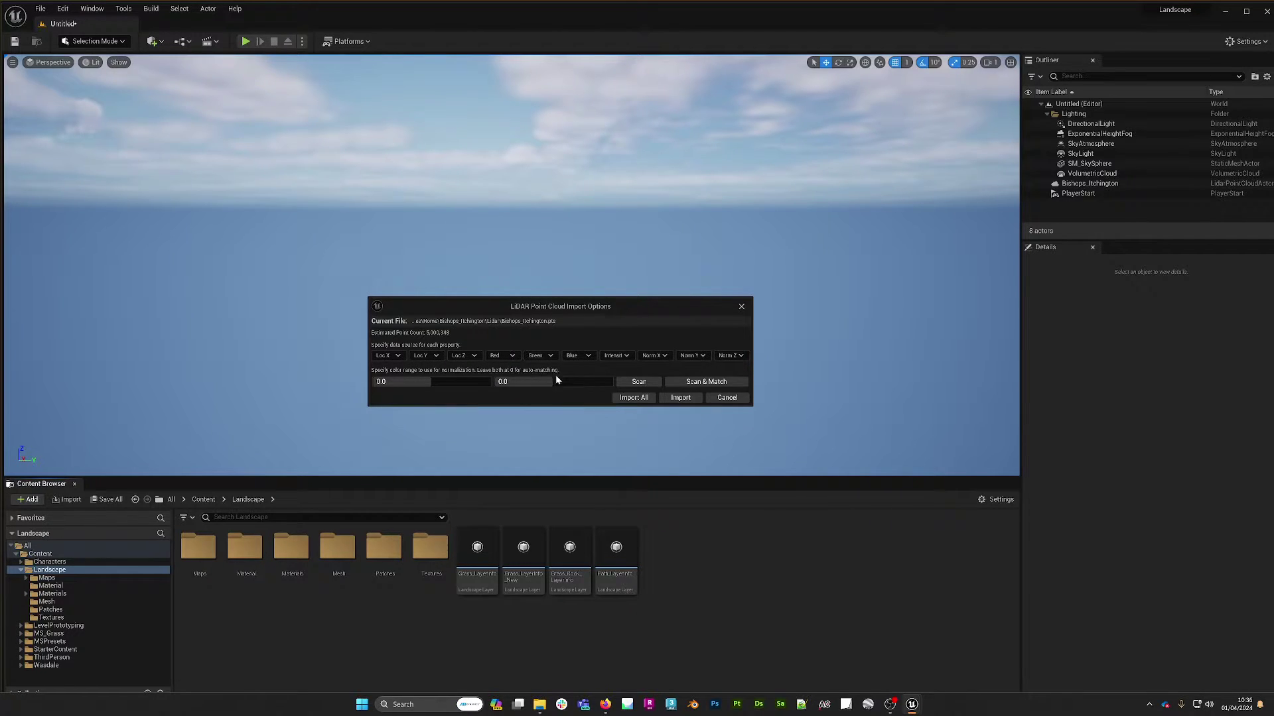
{"action": "left_click", "coordinate": [400, 356]}
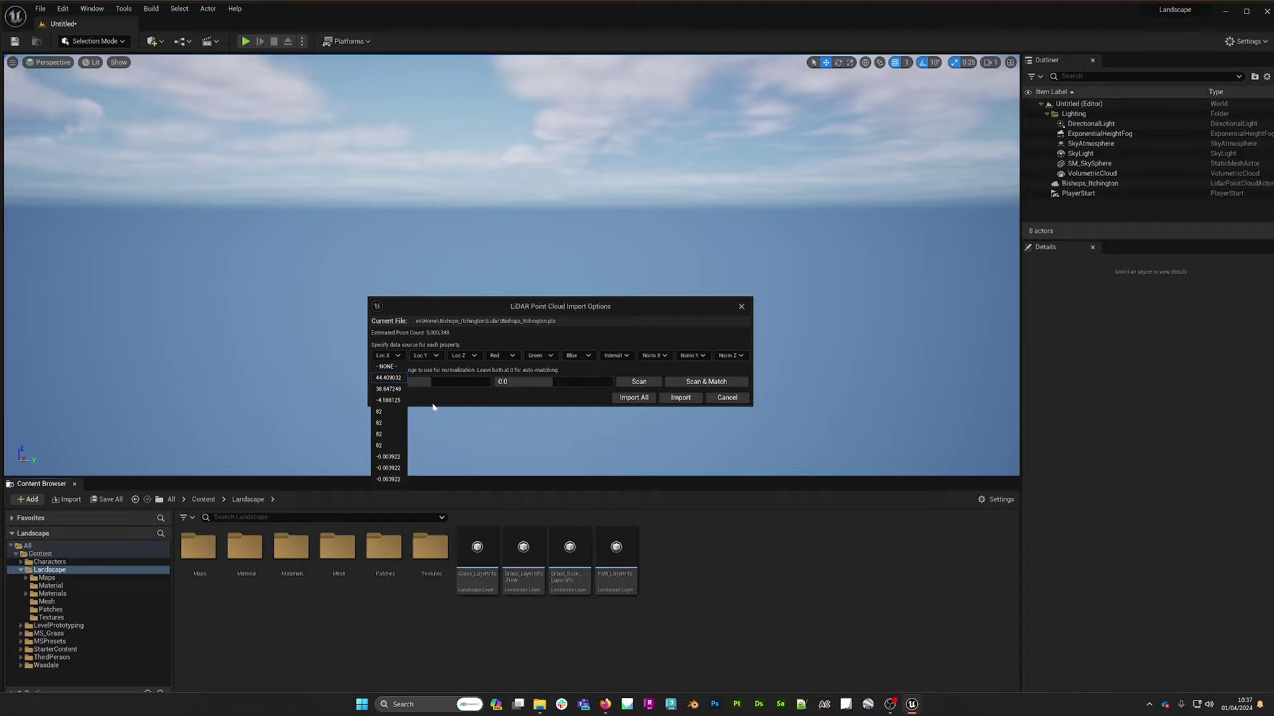
{"action": "left_click", "coordinate": [477, 306]}
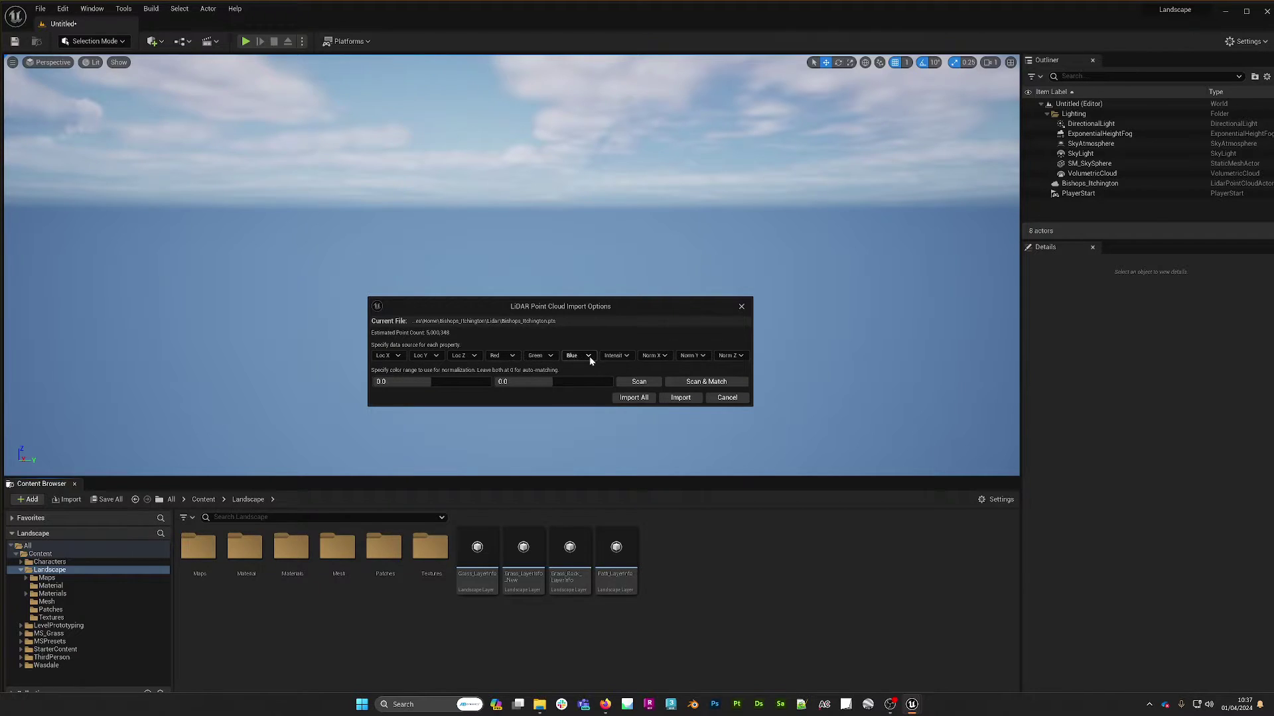
Check the value options for the Intensity mapping, leaving Intensity at its default.
{"action": "left_click", "coordinate": [626, 356]}
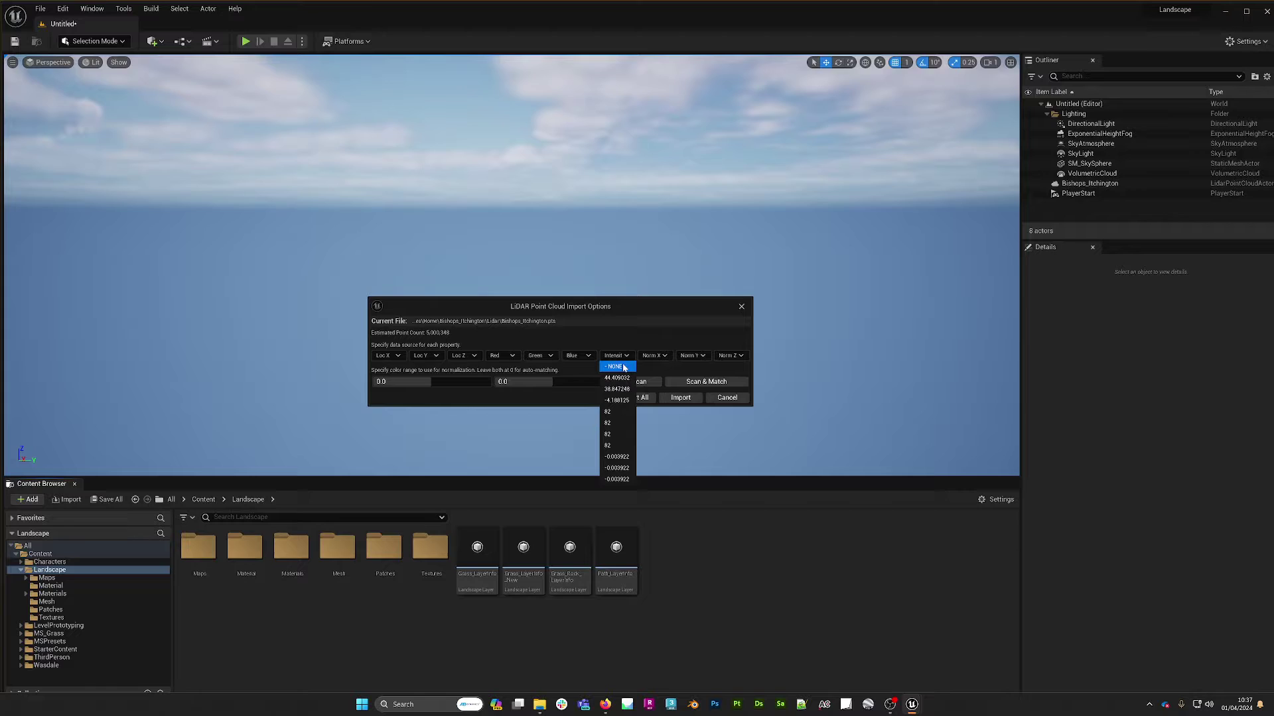
{"action": "left_click", "coordinate": [623, 329]}
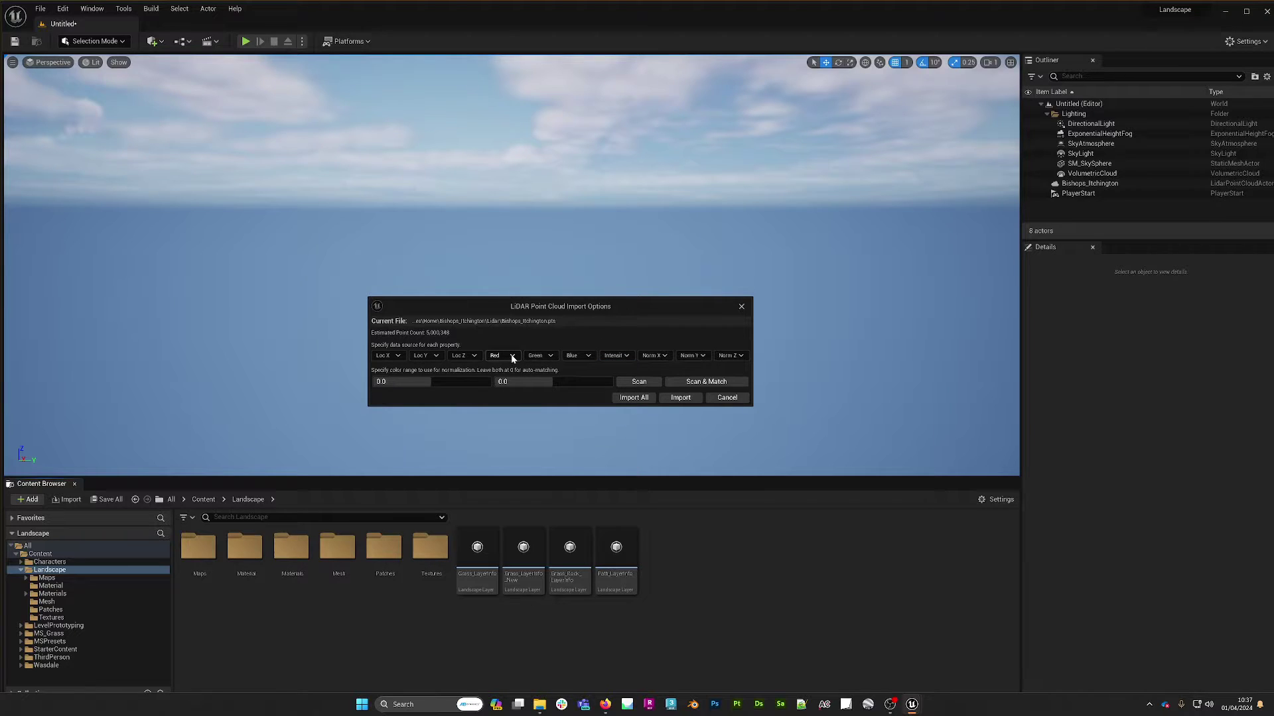
{"action": "left_click", "coordinate": [511, 358]}
{"action": "left_click", "coordinate": [534, 358]}
{"action": "left_click", "coordinate": [570, 355]}
{"action": "left_click", "coordinate": [555, 337]}
Keep the default Red, Green and Blue mappings and import the point cloud.
{"action": "left_click", "coordinate": [516, 356]}
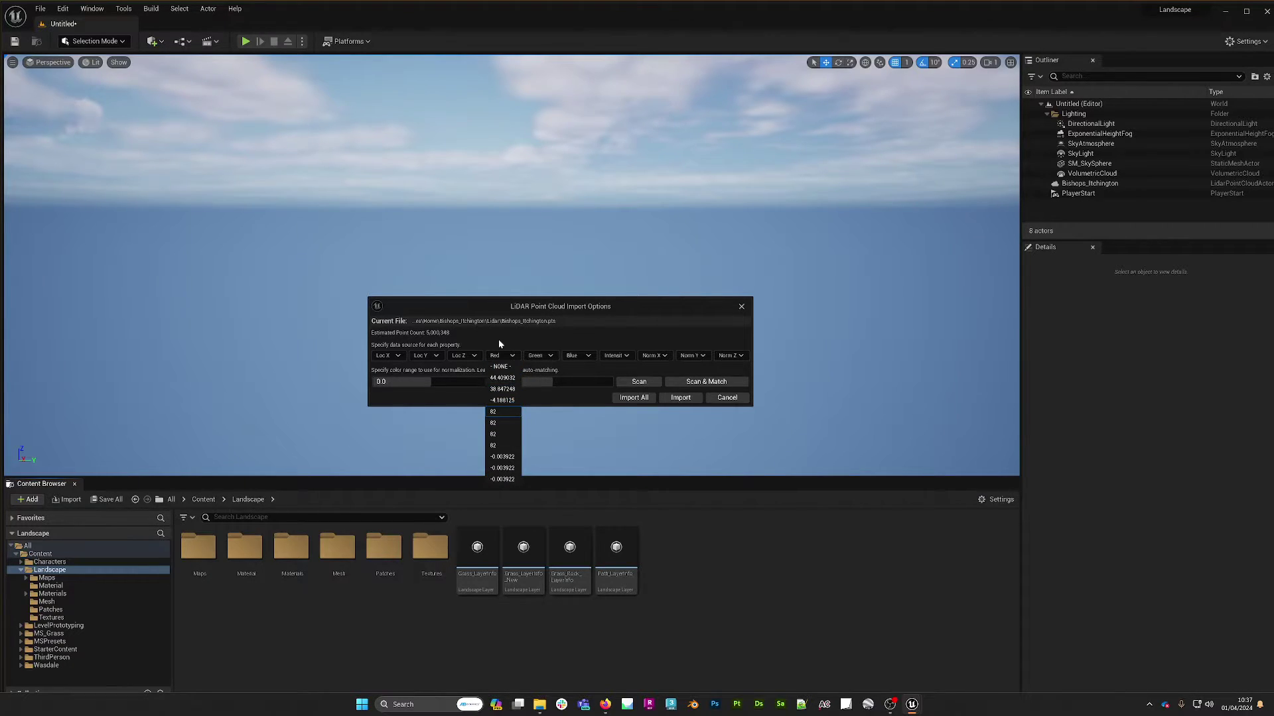
{"action": "left_click", "coordinate": [549, 356]}
{"action": "left_click", "coordinate": [549, 356]}
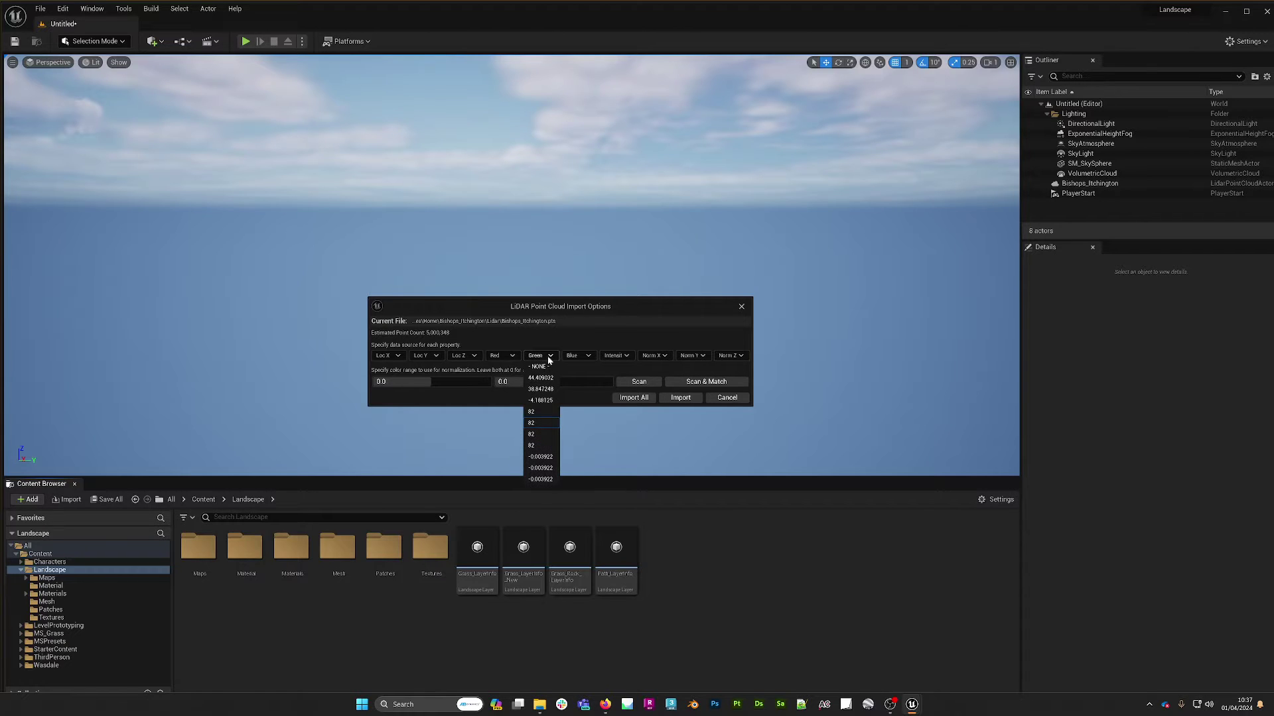
{"action": "left_click", "coordinate": [577, 353]}
{"action": "left_click", "coordinate": [578, 356]}
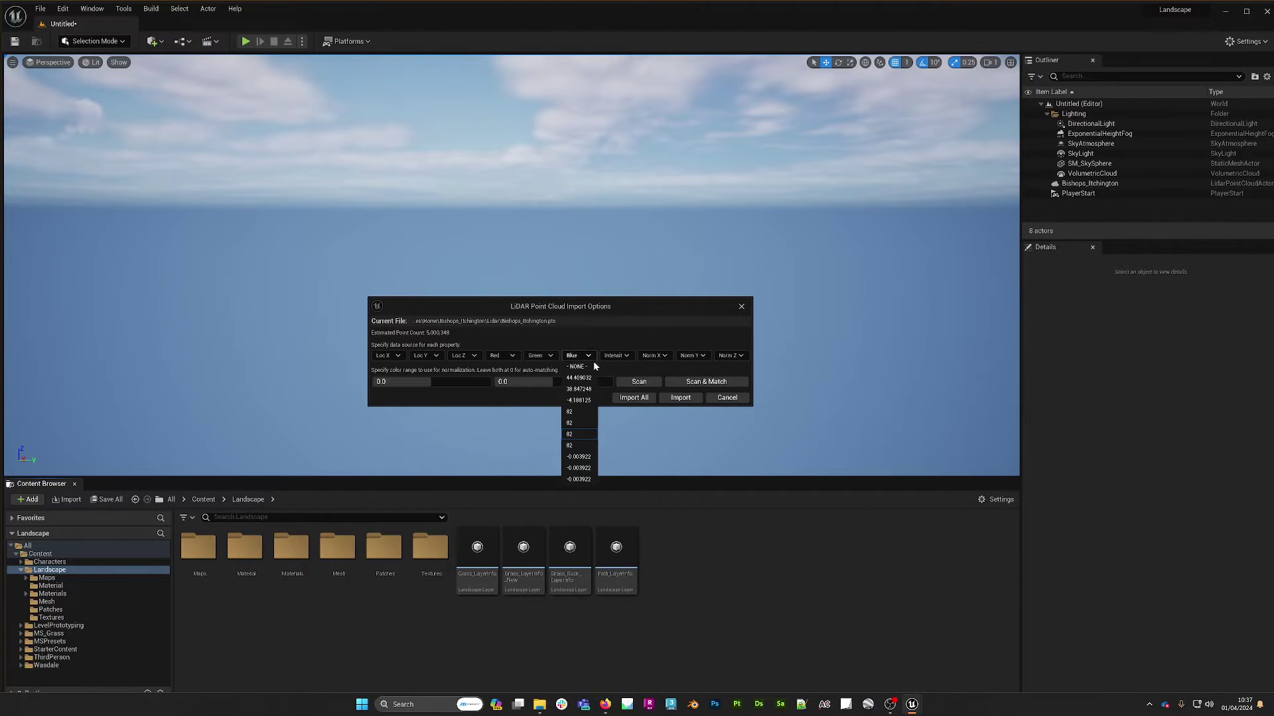
{"action": "left_click", "coordinate": [650, 332]}
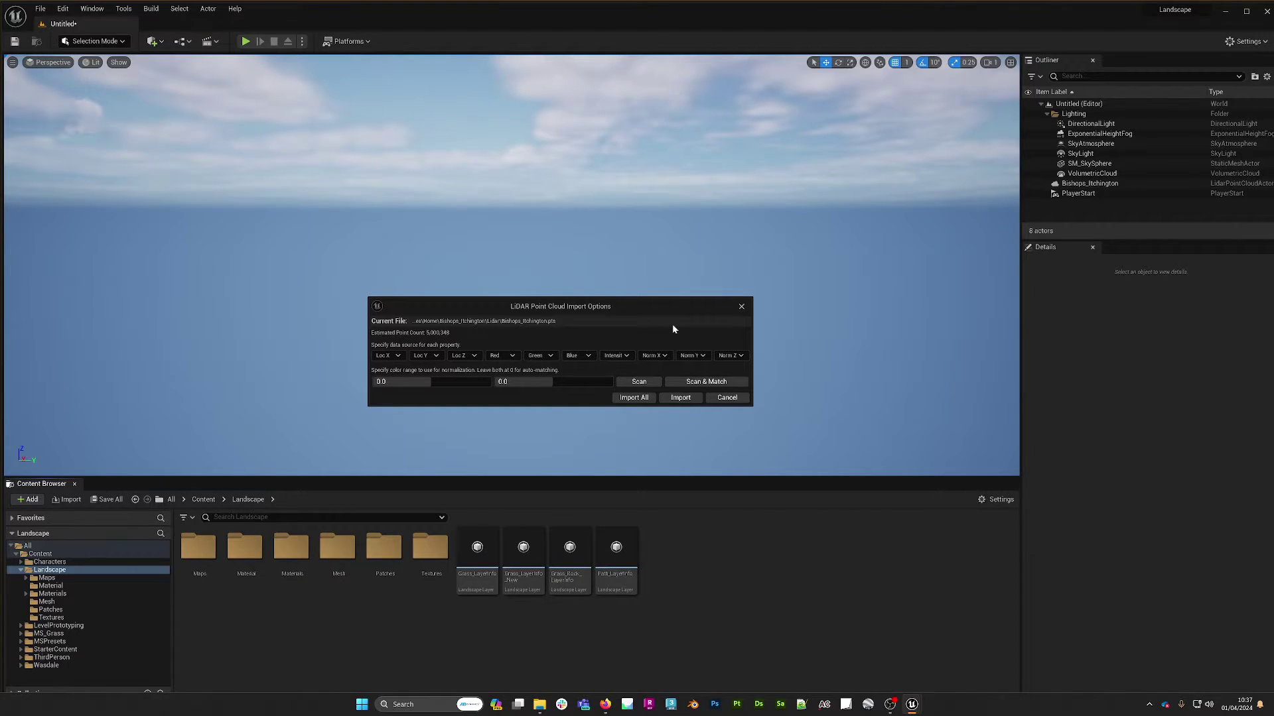
{"action": "left_click", "coordinate": [637, 402]}
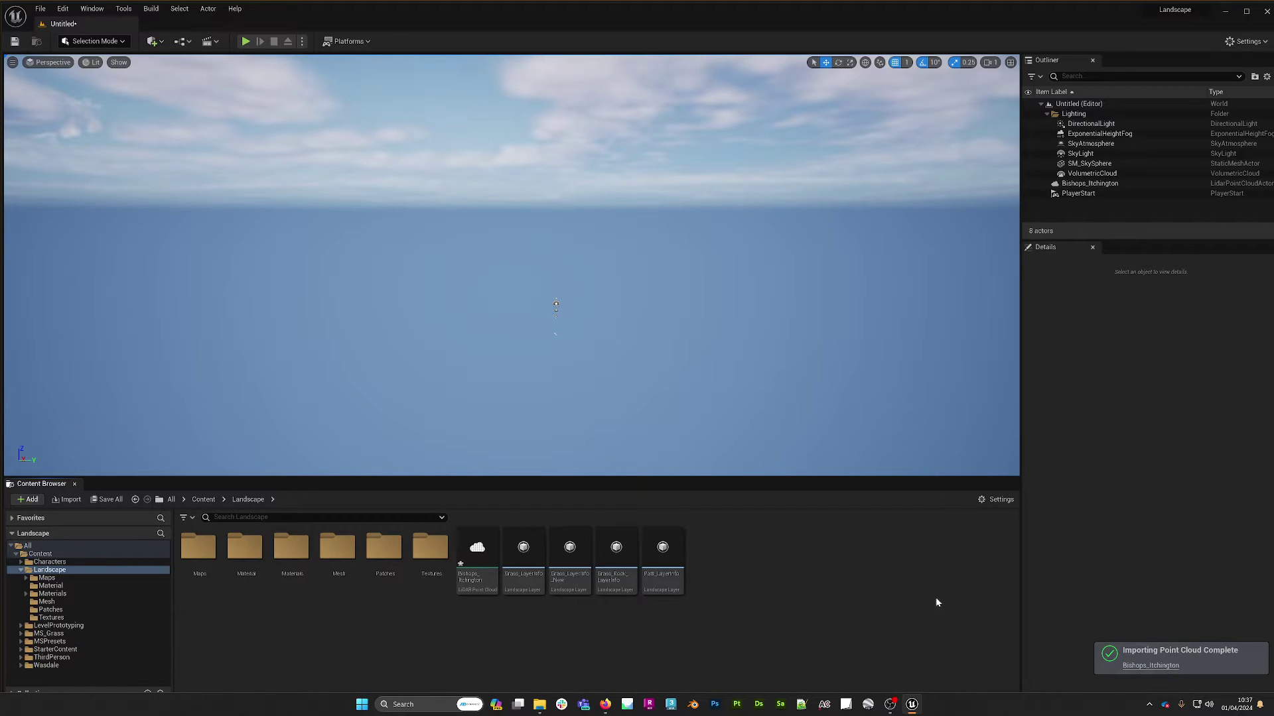
Place the Bishops_Itchington point cloud in the level and fly toward the roundabout.
{"action": "left_click_drag", "start_coordinate": [477, 557], "coordinate": [577, 348]}
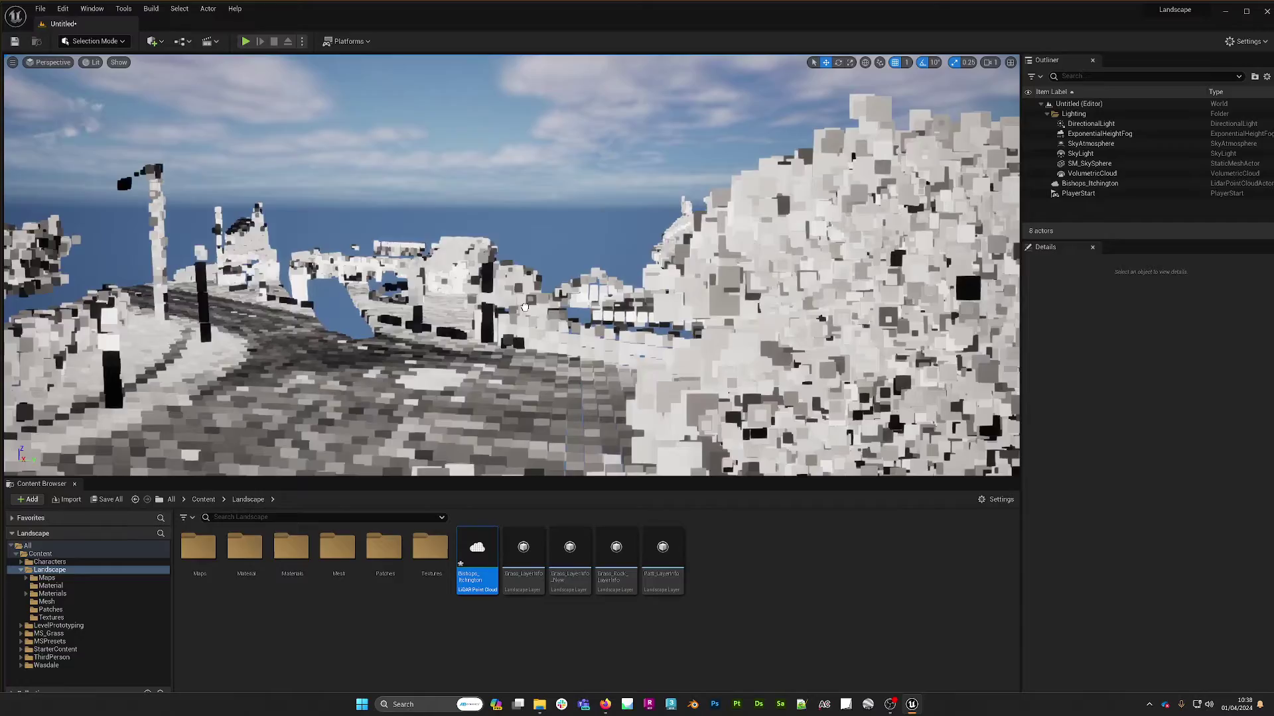
{"action": "right_click_drag", "start_coordinate": [576, 348], "coordinate": [576, 349]}
{"action": "key", "text": "Escape"}
{"action": "right_click_drag", "start_coordinate": [775, 366], "coordinate": [776, 366]}
Select Bishops_Itchington2, try a larger Point Size, then revert it to 1.0.
{"action": "left_click", "coordinate": [705, 296]}
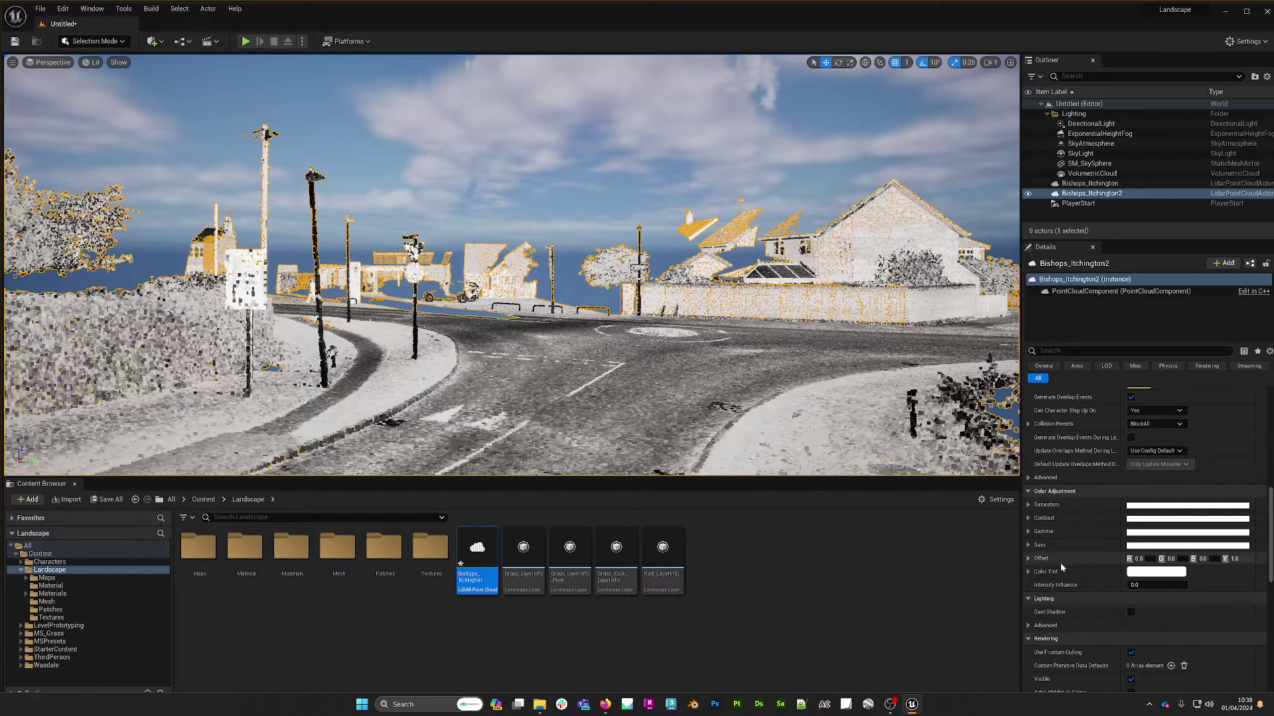
{"action": "scroll", "coordinate": [1081, 540], "scroll_direction": "down", "scroll_amount": 4}
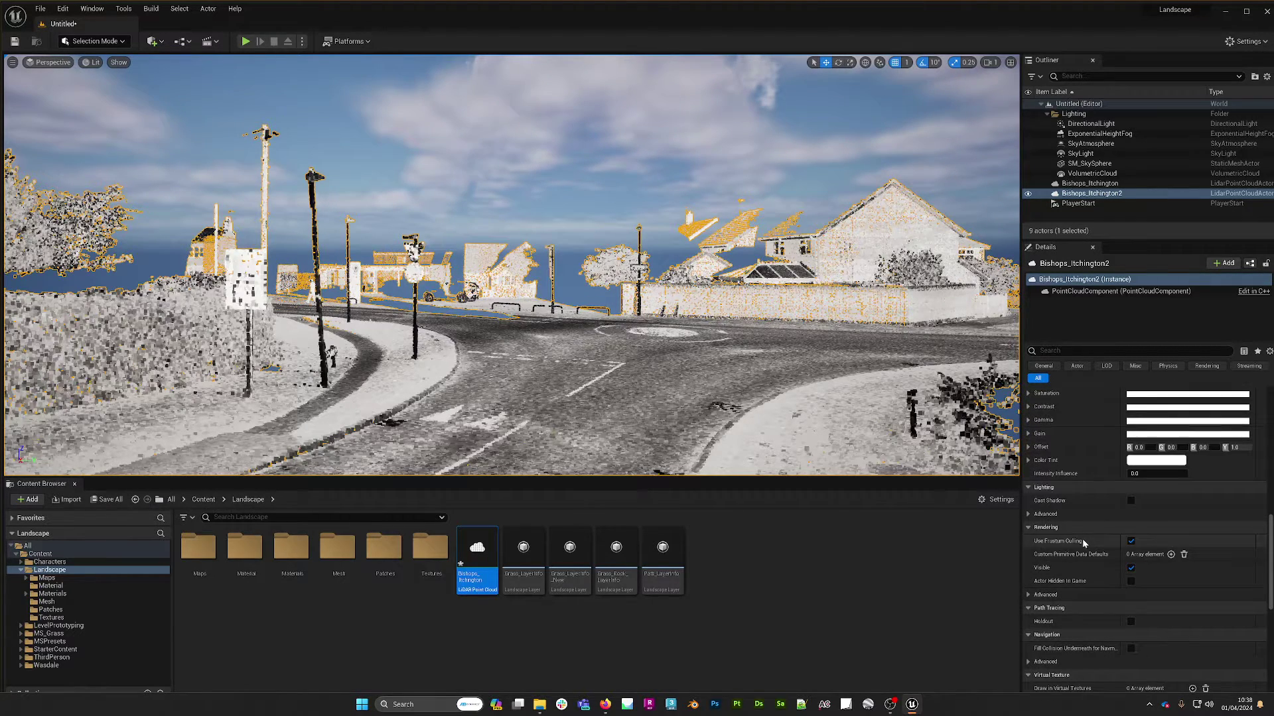
{"action": "scroll", "coordinate": [1076, 497], "scroll_direction": "up", "scroll_amount": 3}
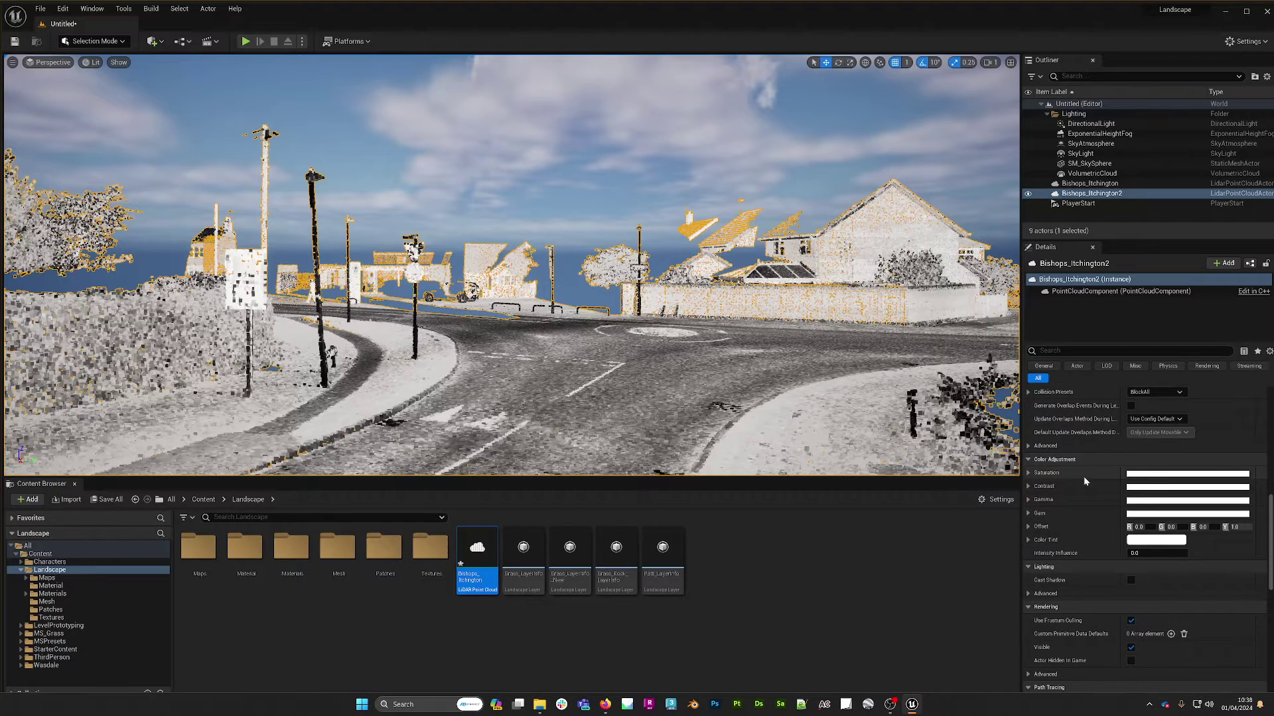
{"action": "scroll", "coordinate": [1091, 500], "scroll_direction": "up", "scroll_amount": 4}
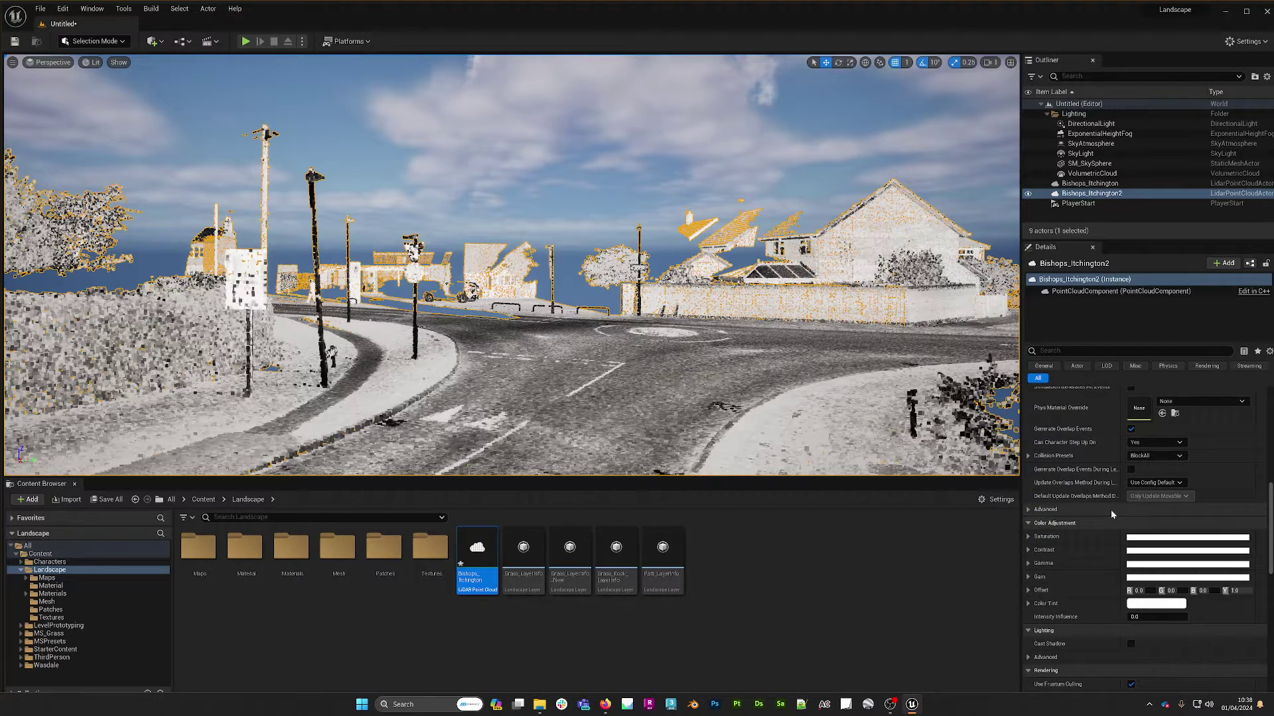
{"action": "scroll", "coordinate": [1110, 511], "scroll_direction": "up", "scroll_amount": 1}
{"action": "scroll", "coordinate": [1112, 517], "scroll_direction": "down", "scroll_amount": 4}
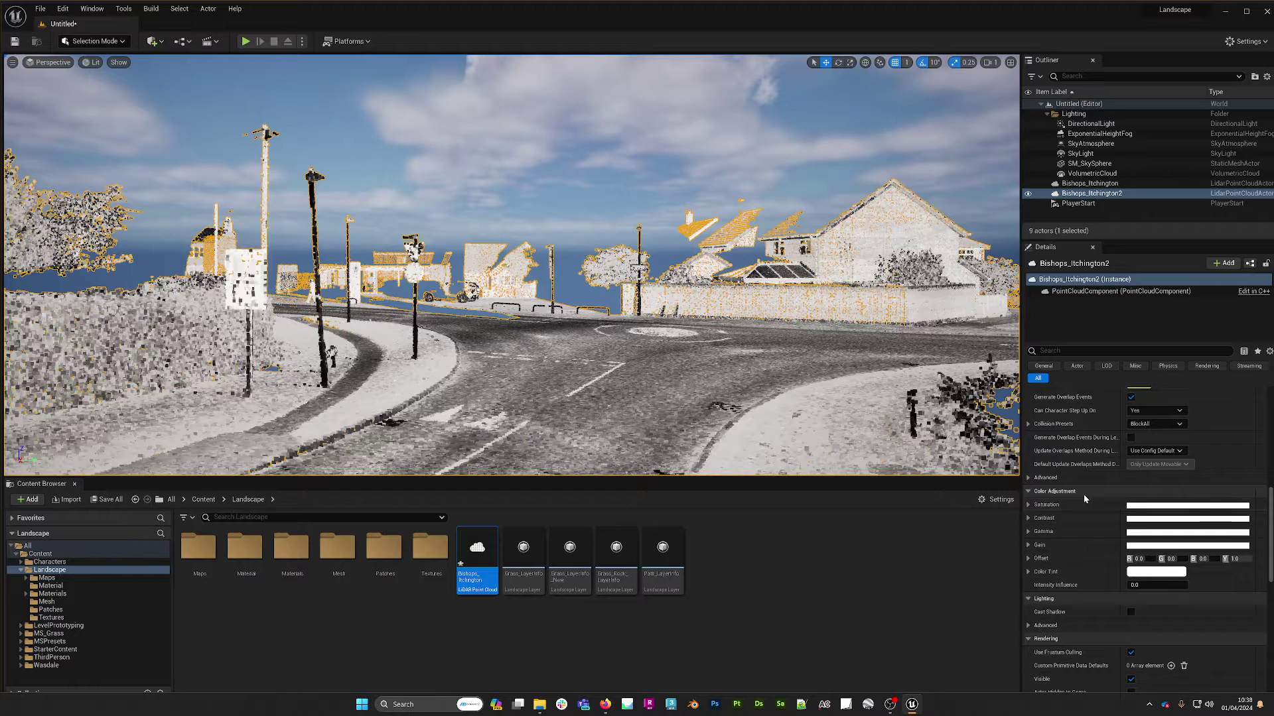
{"action": "scroll", "coordinate": [1094, 492], "scroll_direction": "up", "scroll_amount": 1}
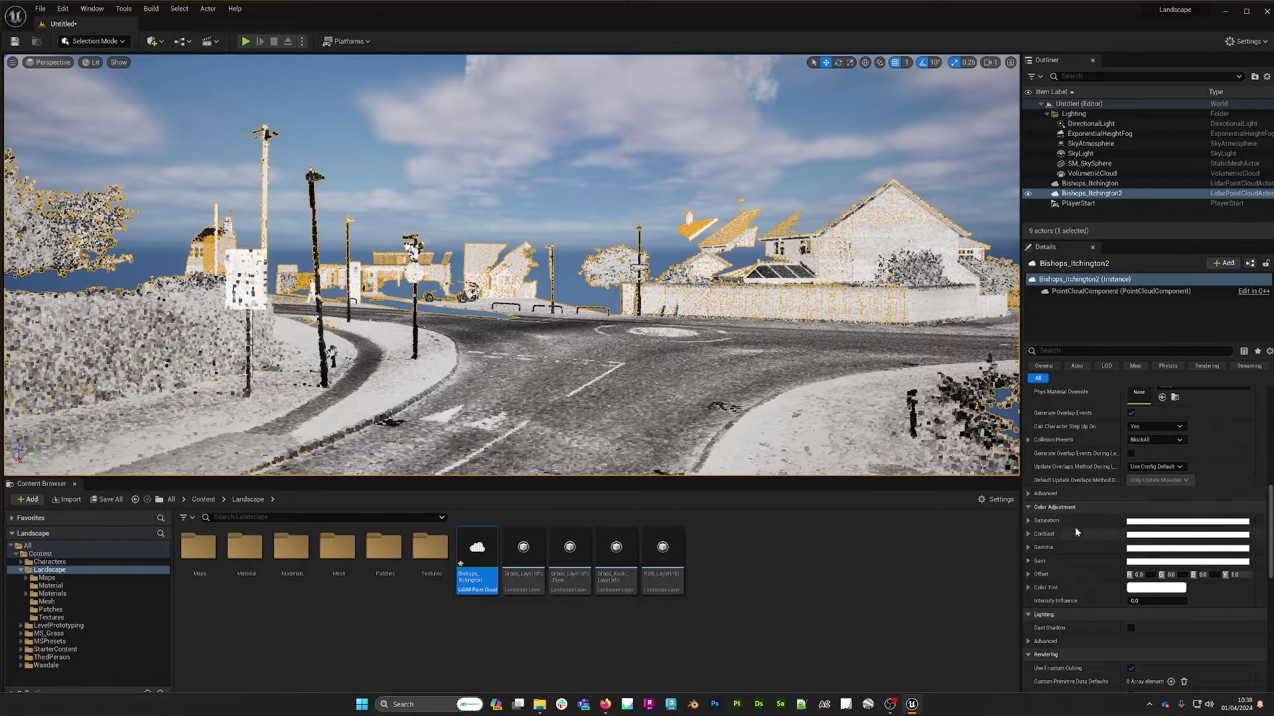
{"action": "scroll", "coordinate": [1085, 549], "scroll_direction": "up", "scroll_amount": 3}
{"action": "scroll", "coordinate": [1085, 547], "scroll_direction": "up", "scroll_amount": 16}
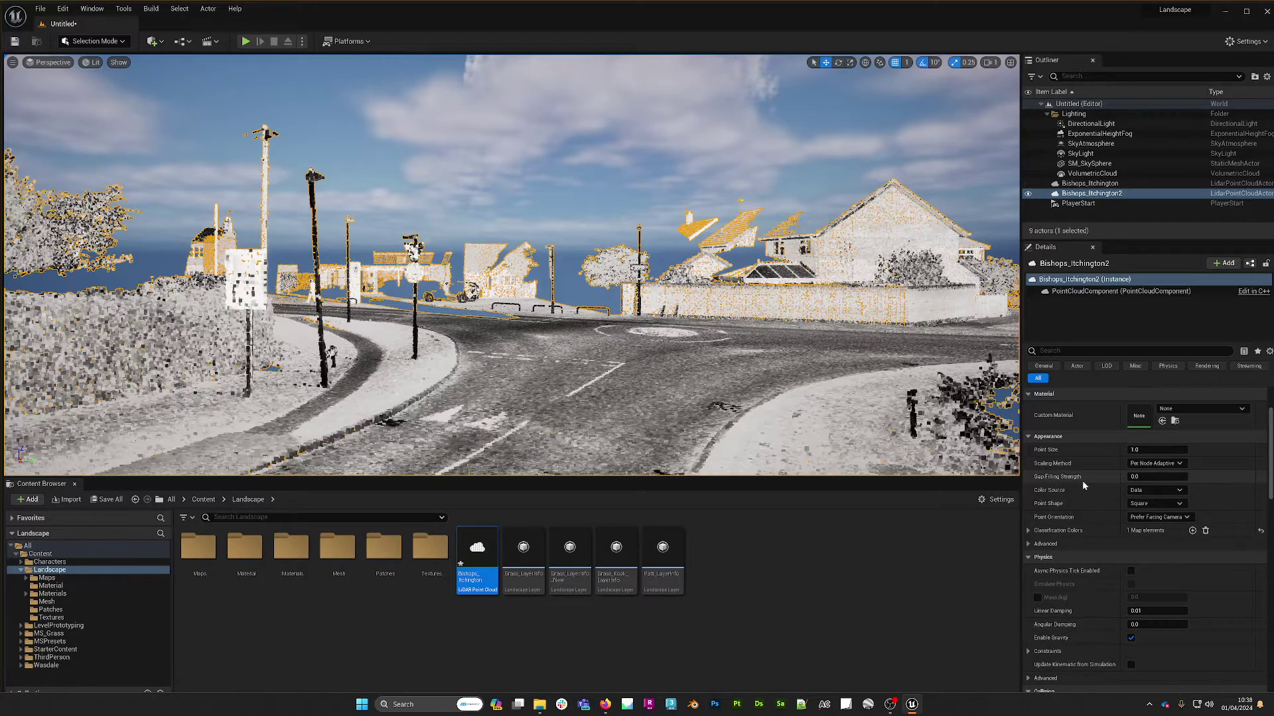
{"action": "left_click_drag", "start_coordinate": [1136, 458], "coordinate": [1174, 458]}
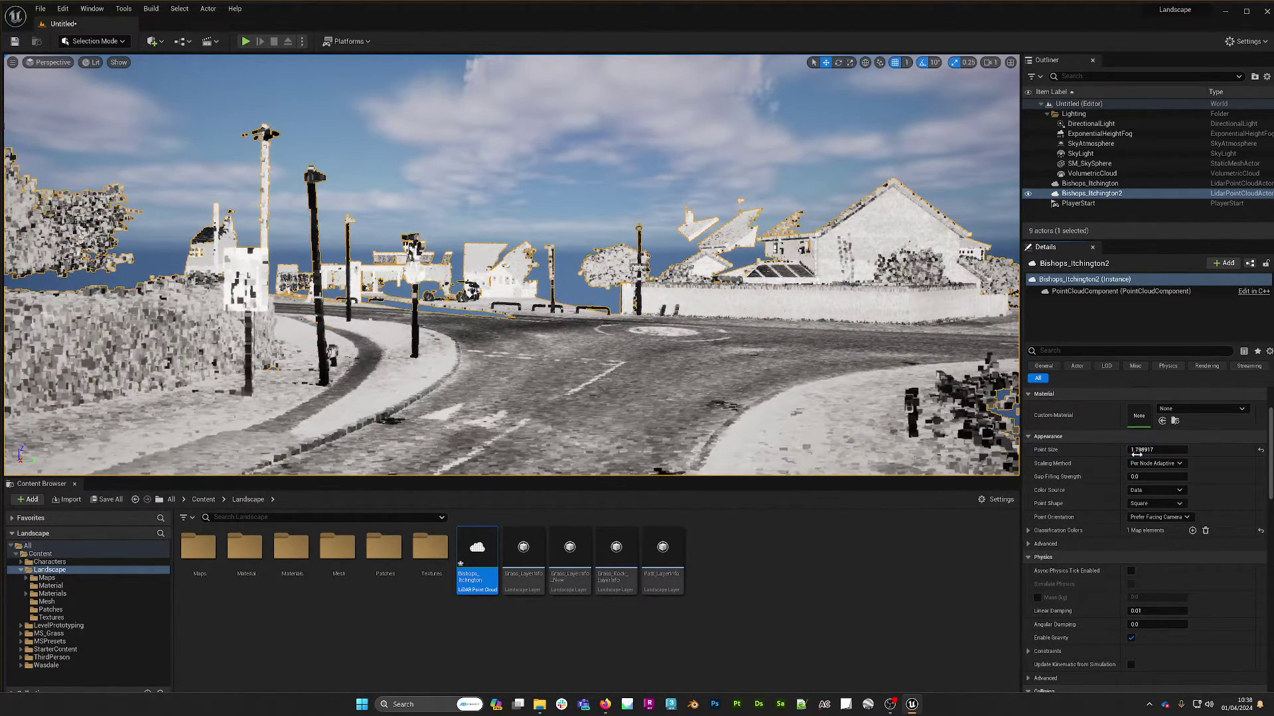
{"action": "key", "text": "ctrl+z"}
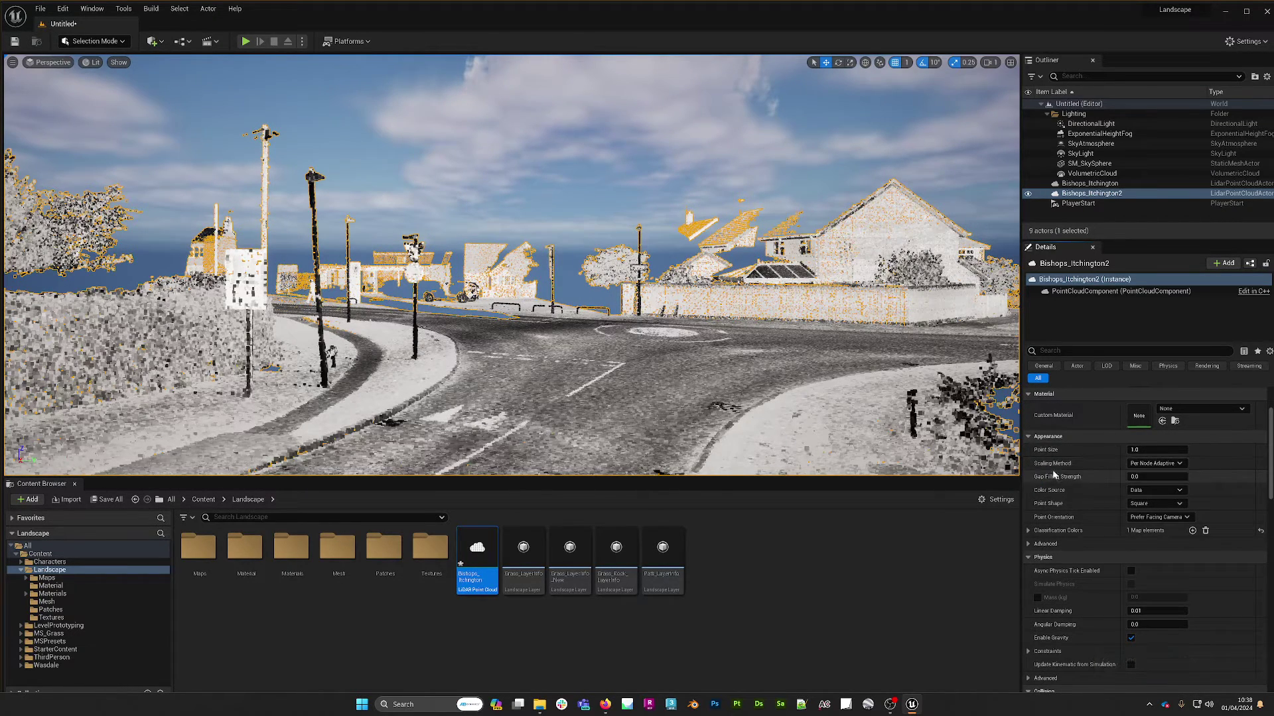
Try Fixed Screen Size and Per Node scaling, then restore Per Node Adaptive.
{"action": "left_click", "coordinate": [1157, 464]}
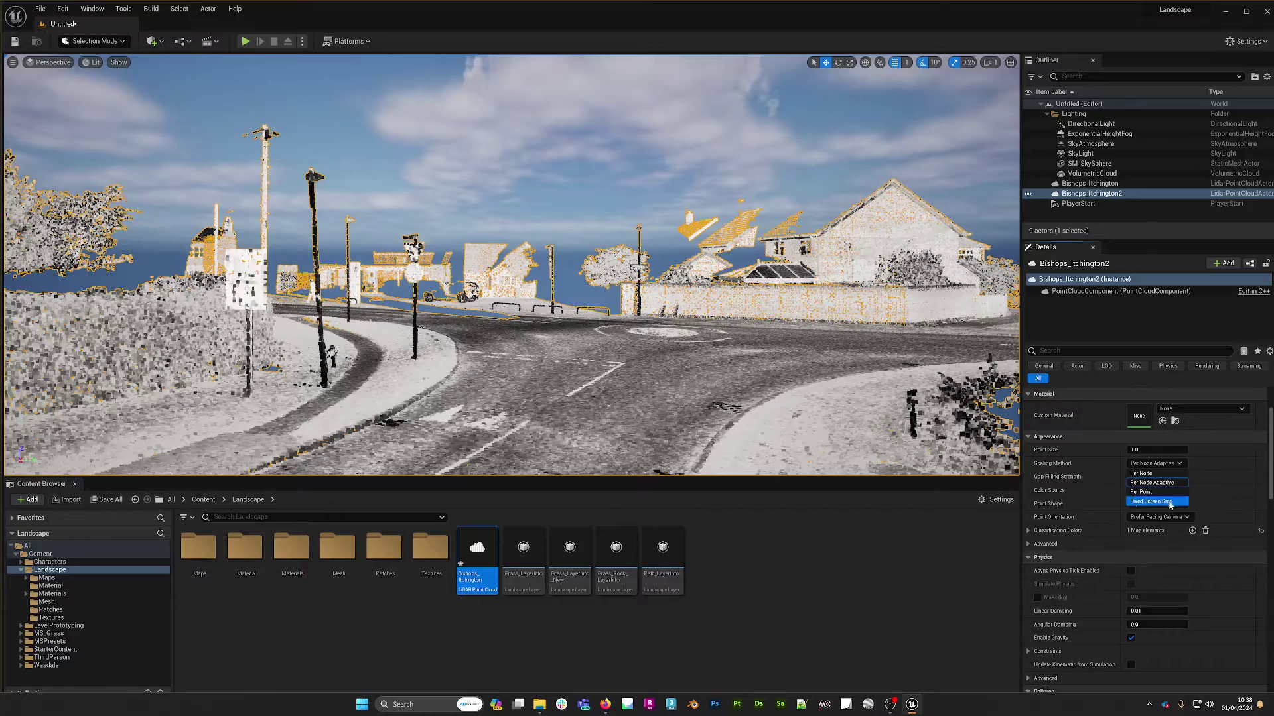
{"action": "left_click", "coordinate": [1171, 501]}
{"action": "right_click_drag", "start_coordinate": [509, 266], "coordinate": [597, 266]}
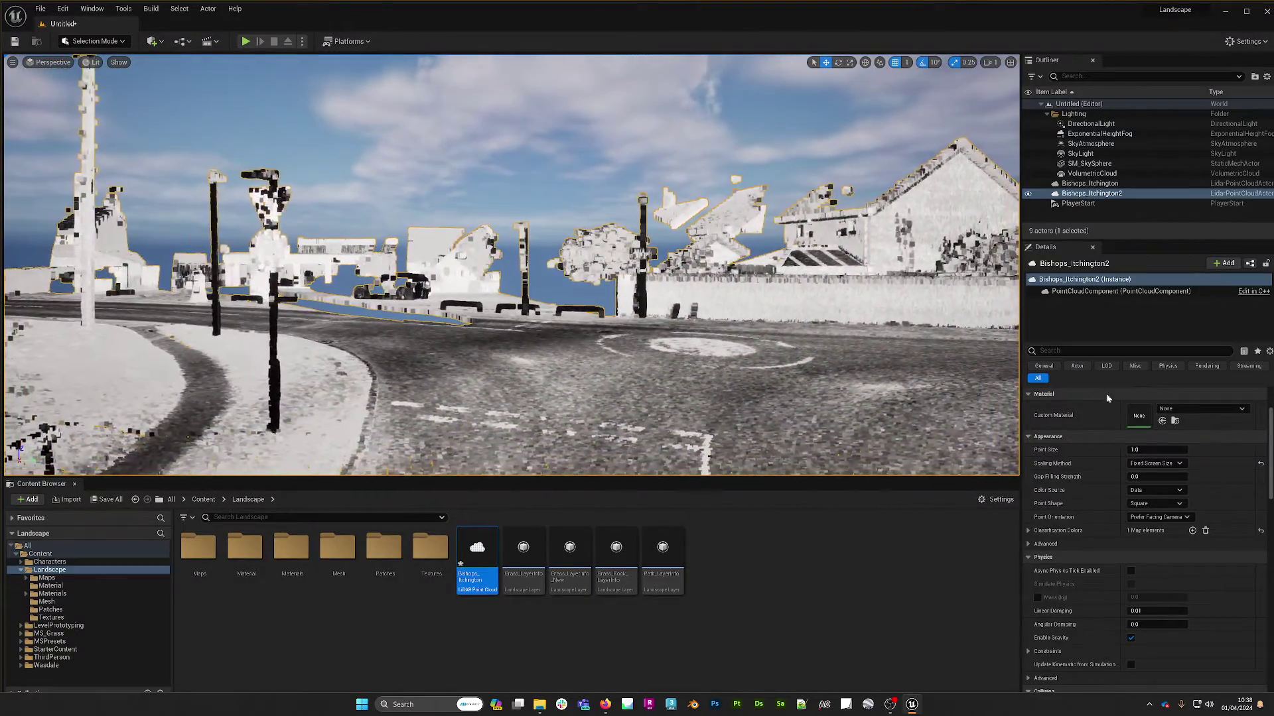
{"action": "left_click", "coordinate": [1160, 463]}
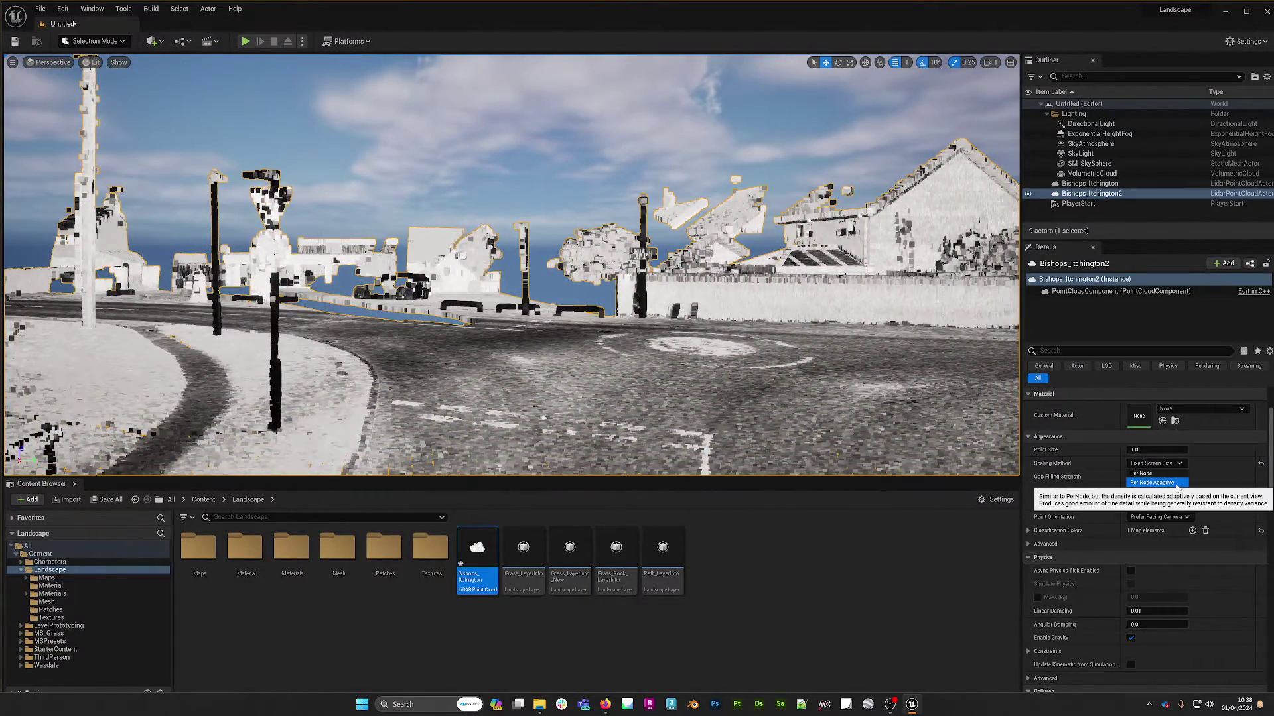
{"action": "left_click", "coordinate": [1151, 473]}
{"action": "left_click", "coordinate": [1158, 463]}
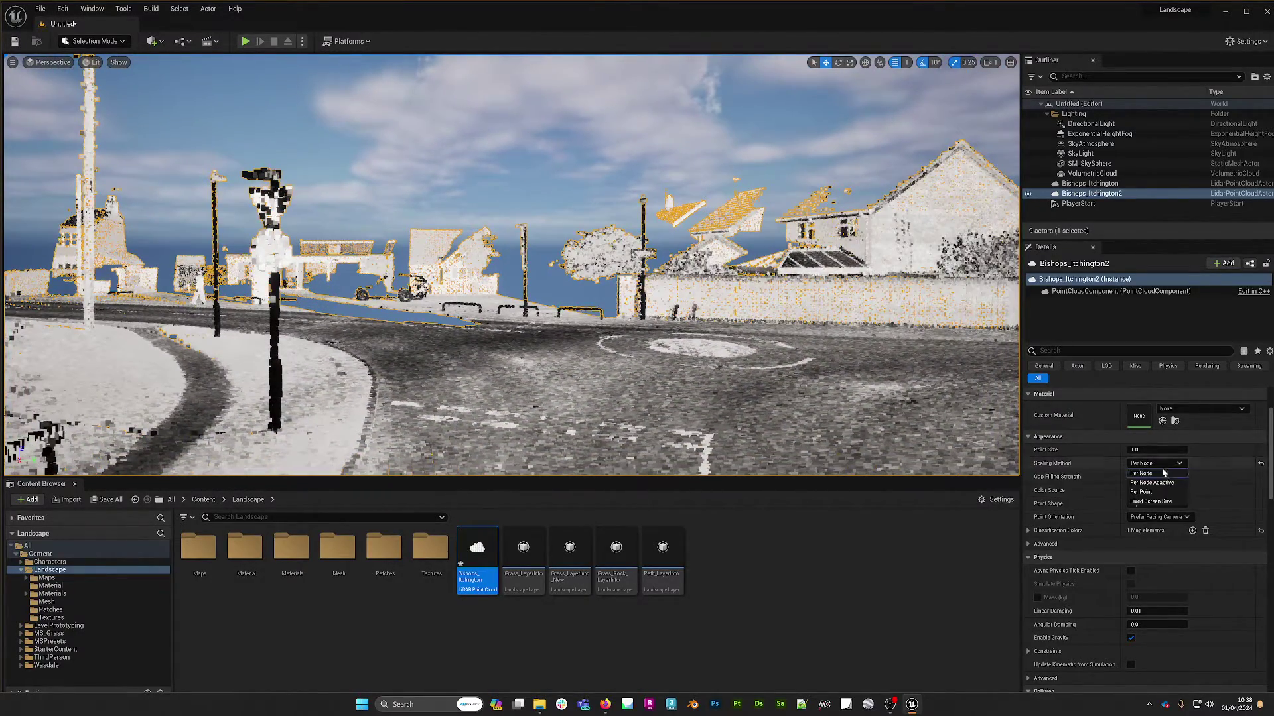
{"action": "left_click", "coordinate": [1158, 482]}
{"action": "left_click_drag", "start_coordinate": [758, 391], "coordinate": [758, 351]}
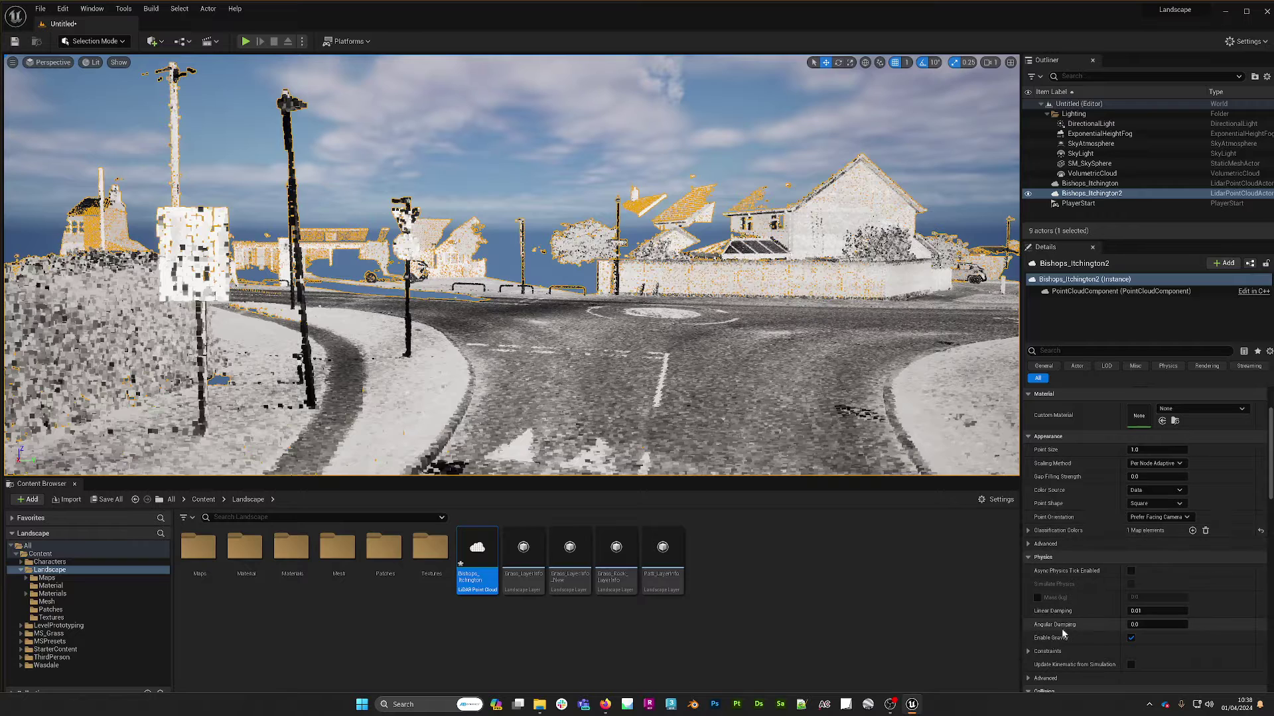
Enable Cast Shadow under Lighting and view the shadows across the street.
{"action": "scroll", "coordinate": [1081, 603], "scroll_direction": "down", "scroll_amount": 6}
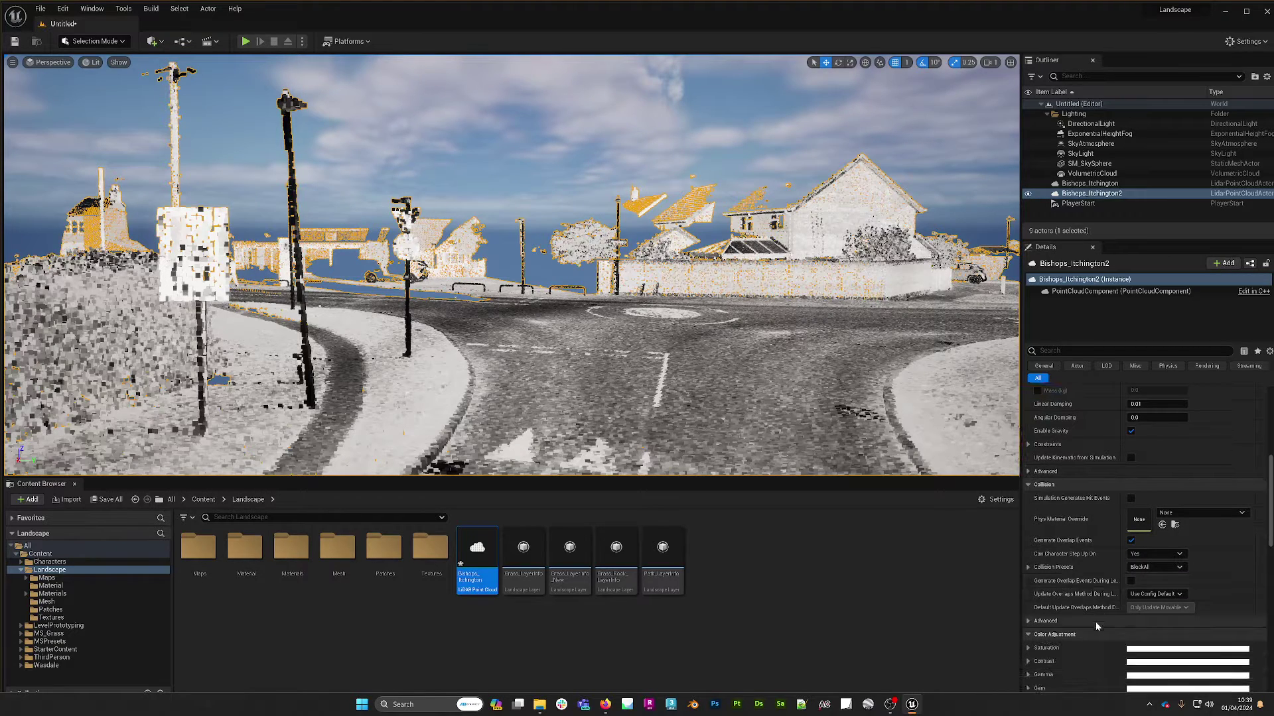
{"action": "scroll", "coordinate": [1101, 648], "scroll_direction": "down", "scroll_amount": 3}
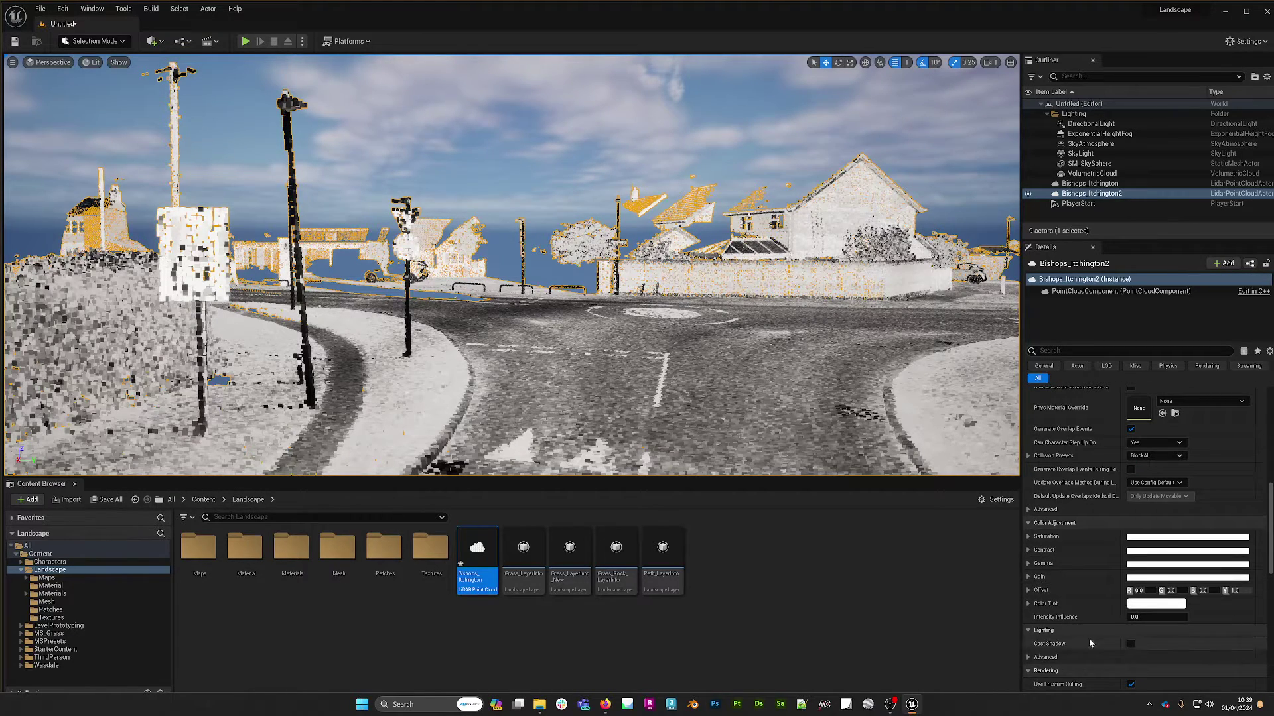
{"action": "left_click", "coordinate": [1130, 644]}
{"action": "right_click_drag", "start_coordinate": [504, 265], "coordinate": [650, 265]}
{"action": "key", "text": "Escape"}
Export the Bishops_Itchington asset via Asset Actions and list the available export formats.
{"action": "left_click", "coordinate": [744, 560]}
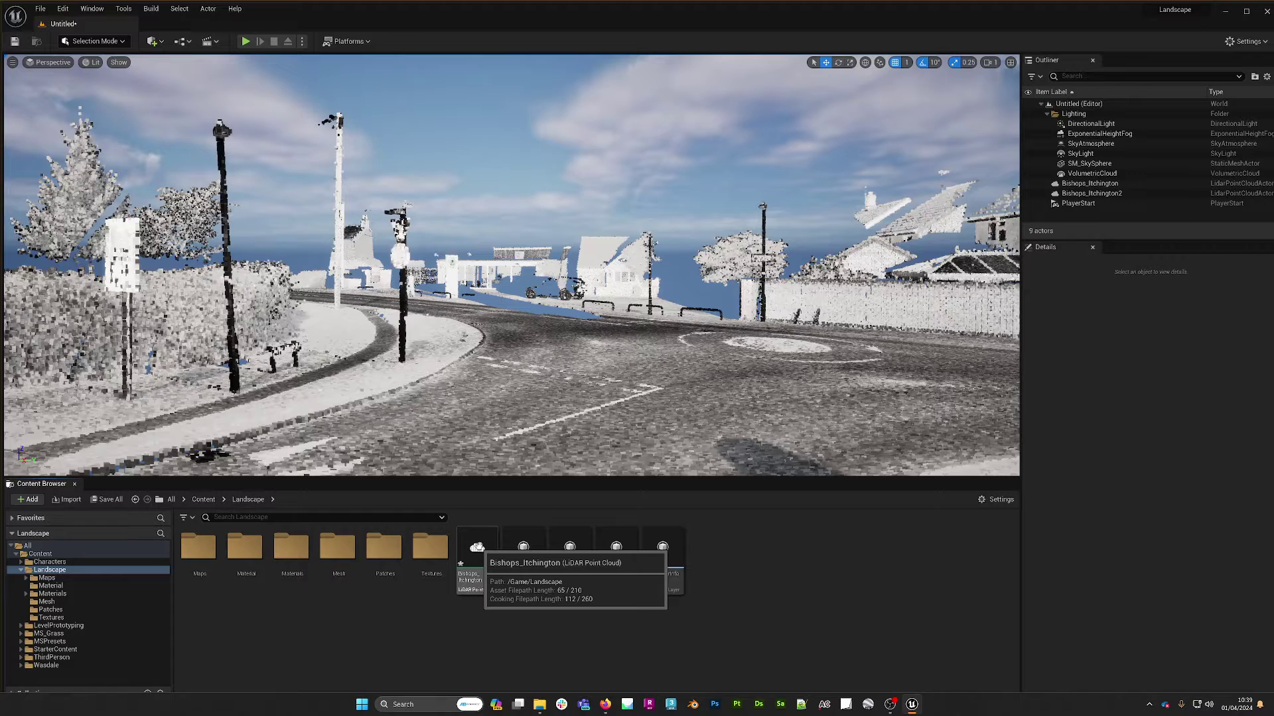
{"action": "right_click", "coordinate": [477, 548]}
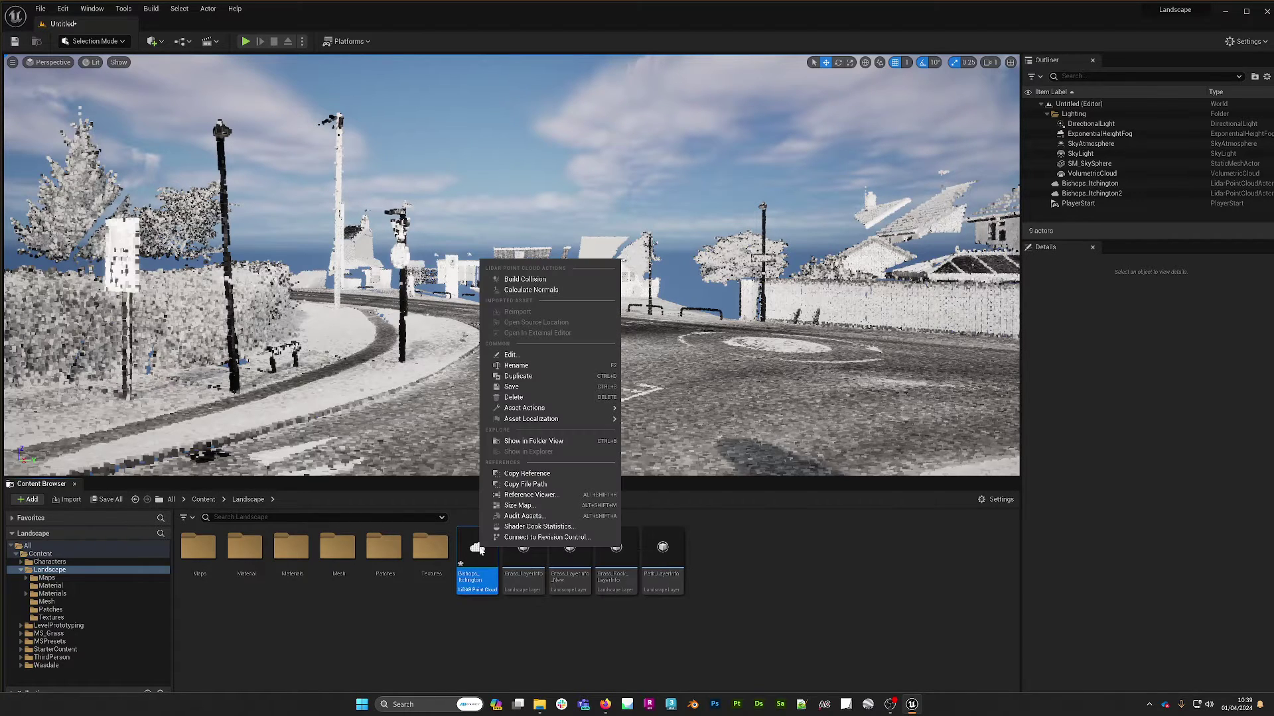
{"action": "mouse_move", "coordinate": [526, 408]}
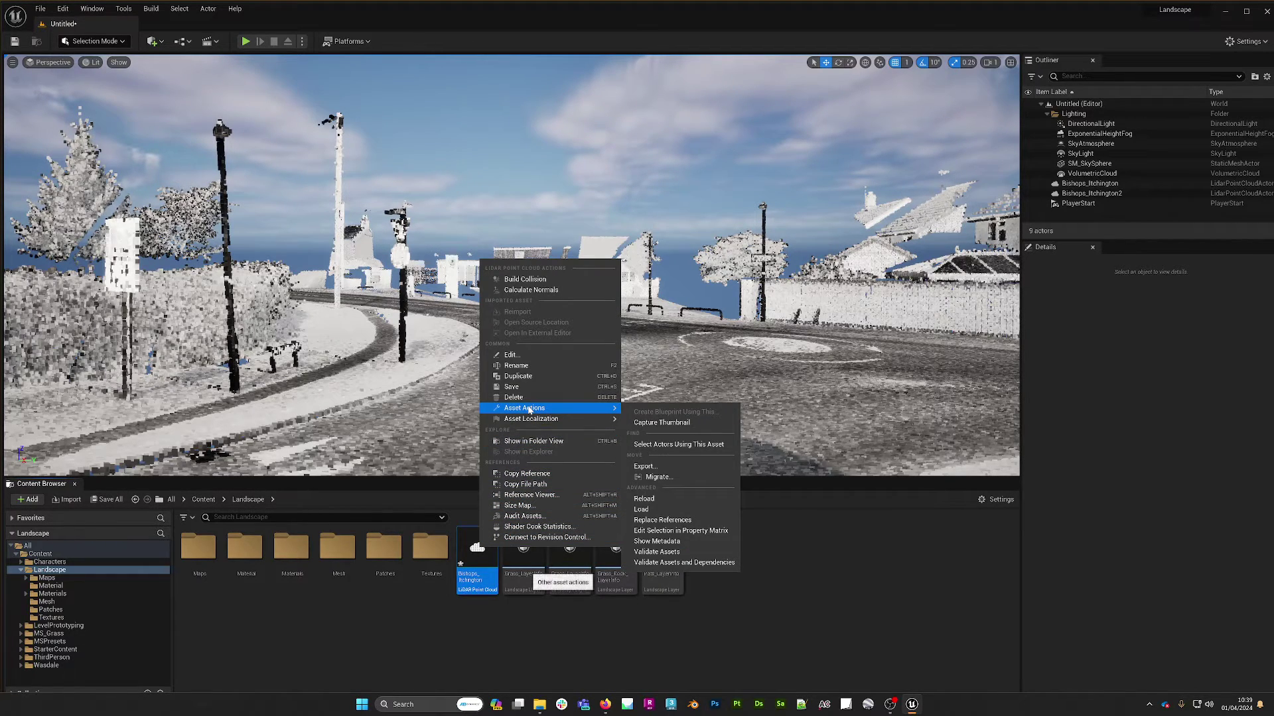
{"action": "left_click", "coordinate": [677, 466]}
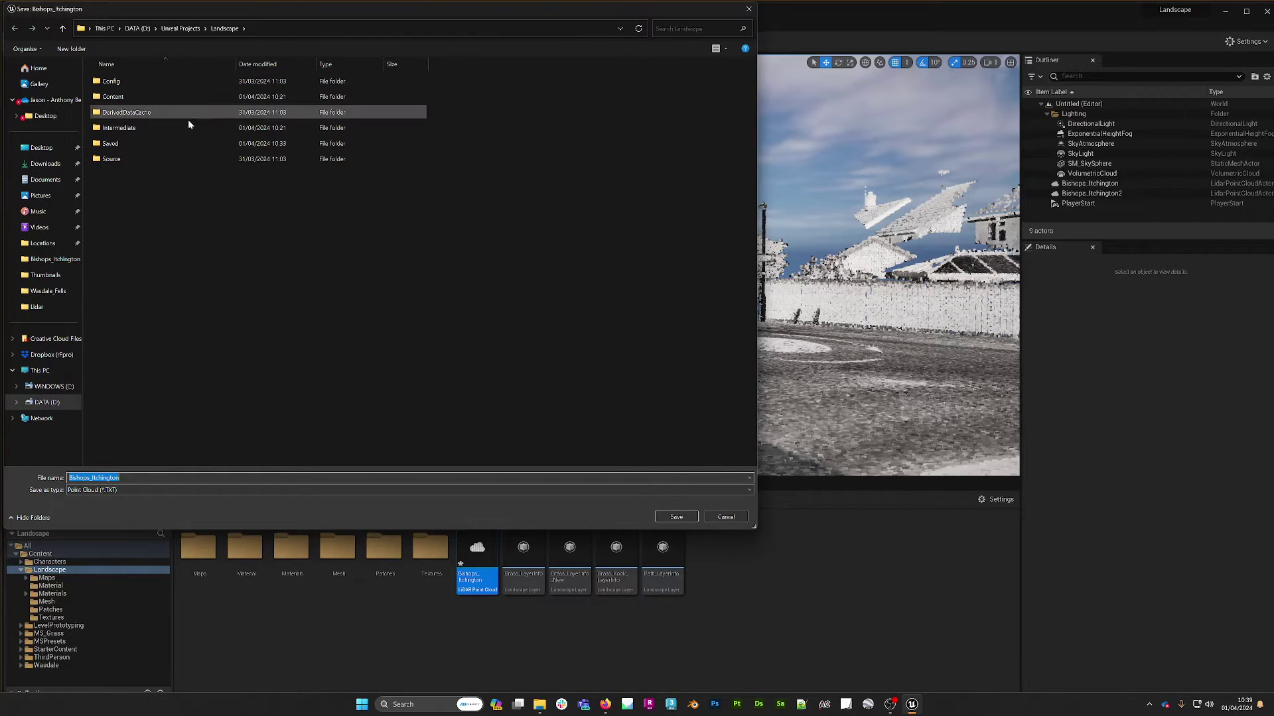
{"action": "left_click", "coordinate": [749, 491]}
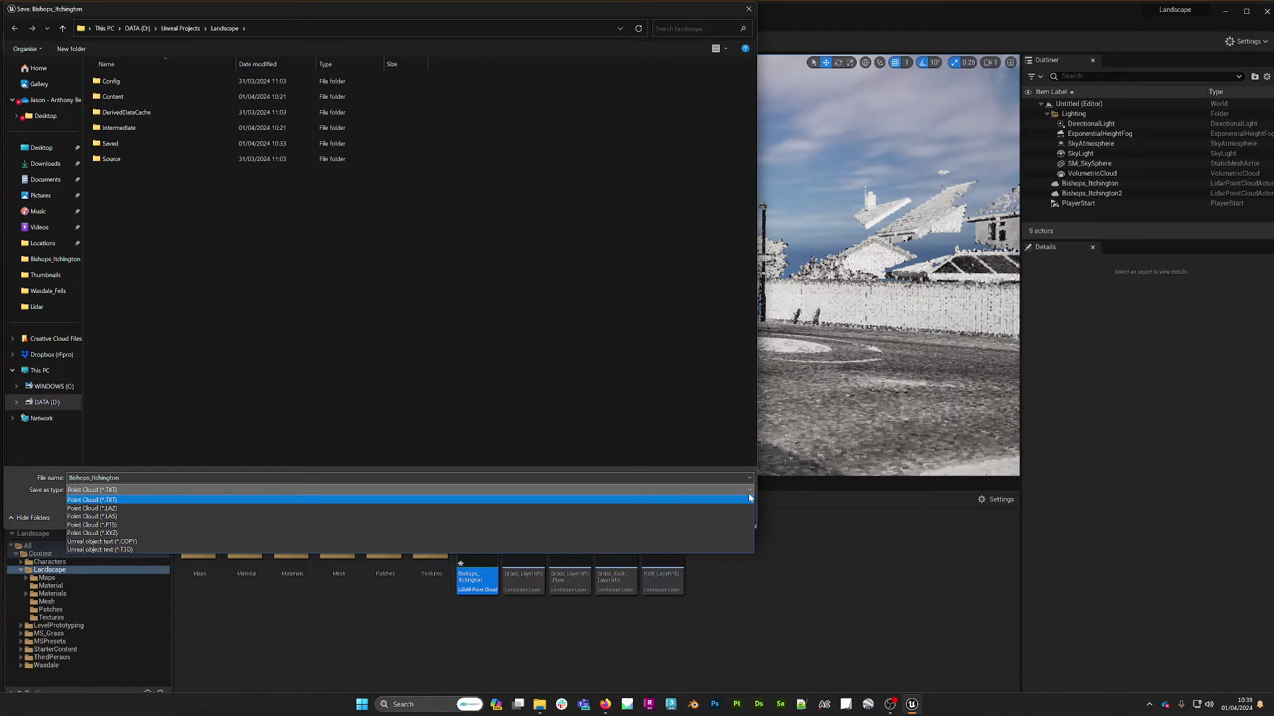